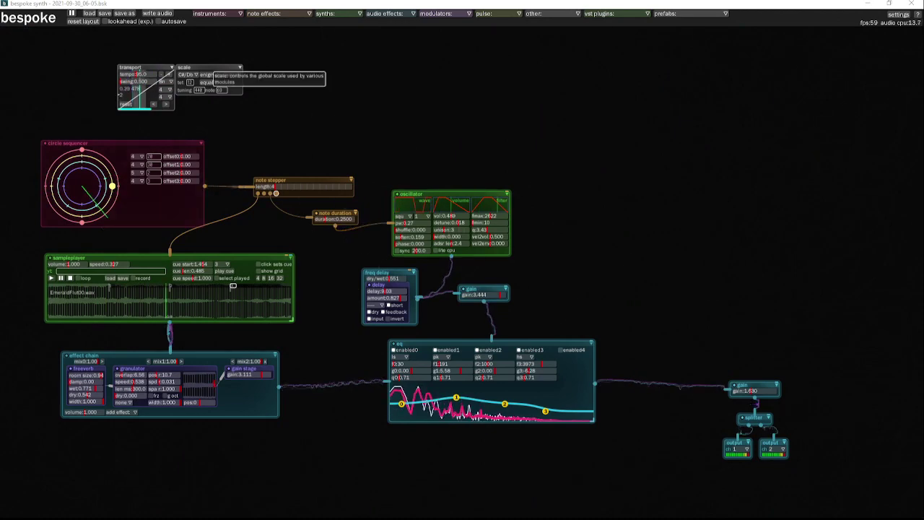
Step: Shift the scale module slightly away from the transport module and disable the oscillator and effect chain
{"action": "left_click_drag", "start_coordinate": [205, 70], "coordinate": [210, 70]}
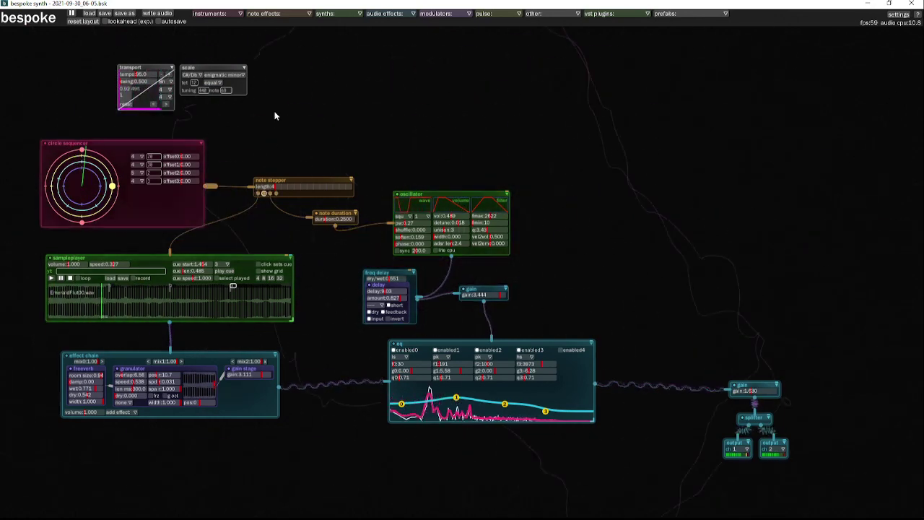
{"action": "left_click", "coordinate": [396, 196]}
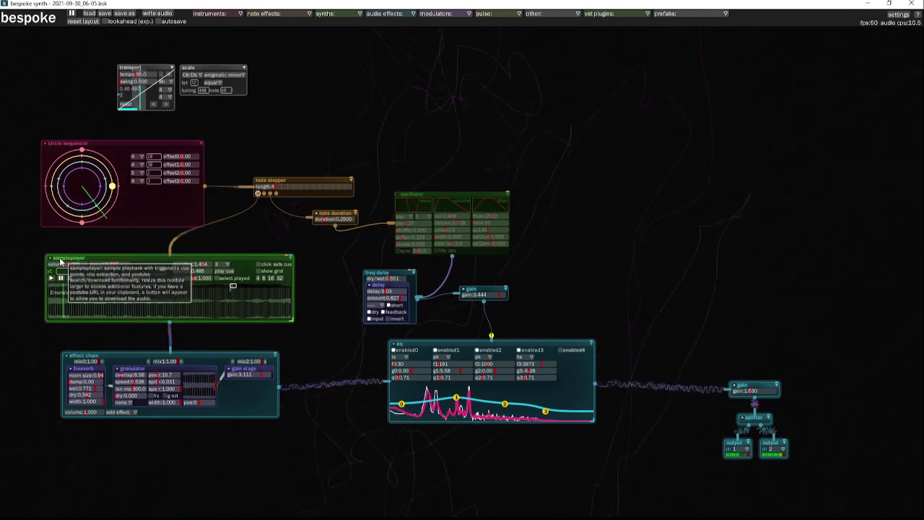
{"action": "left_click", "coordinate": [67, 357]}
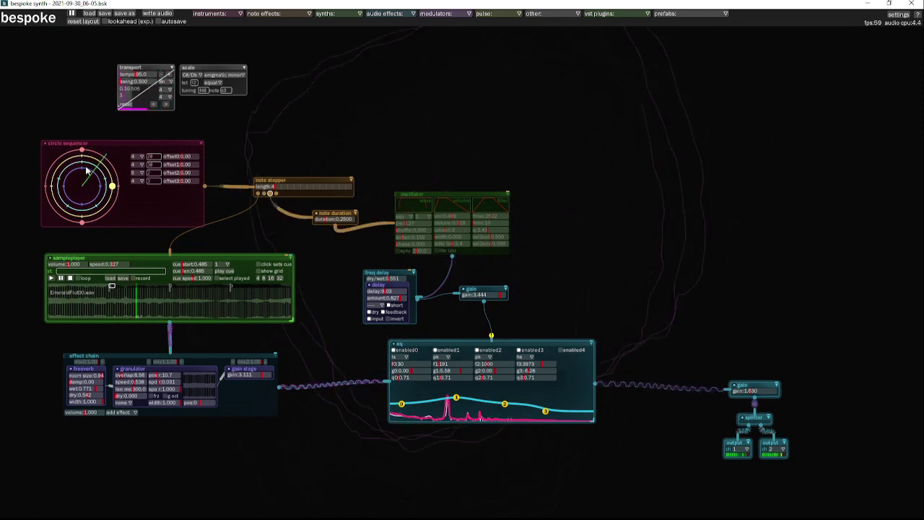
Step: Show the step-count choices for the circle sequencer's last ring and the list of available synth modules
{"action": "left_click", "coordinate": [141, 180]}
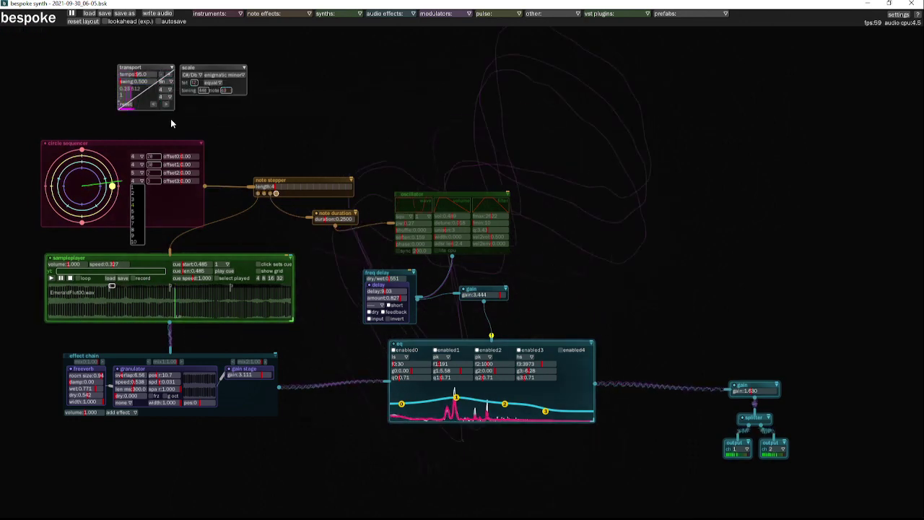
{"action": "left_click", "coordinate": [241, 116]}
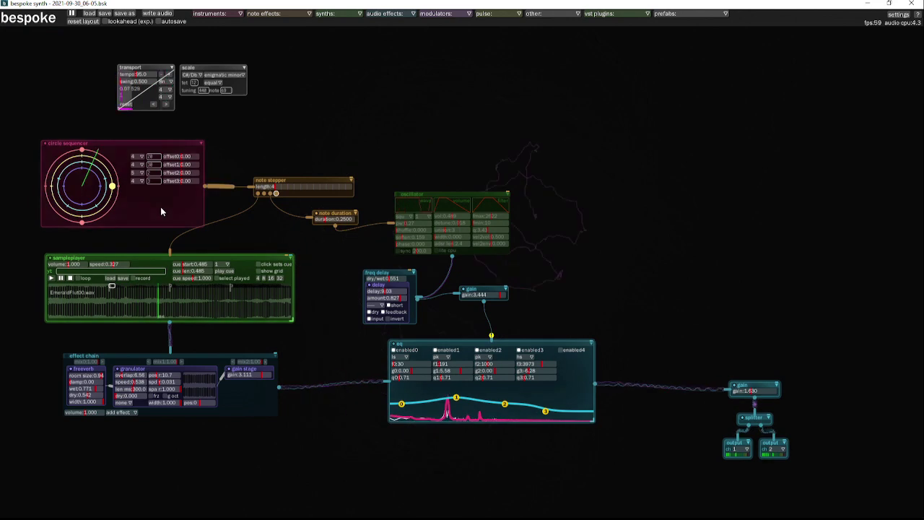
{"action": "scroll", "coordinate": [135, 173], "scroll_direction": "up", "scroll_amount": 1}
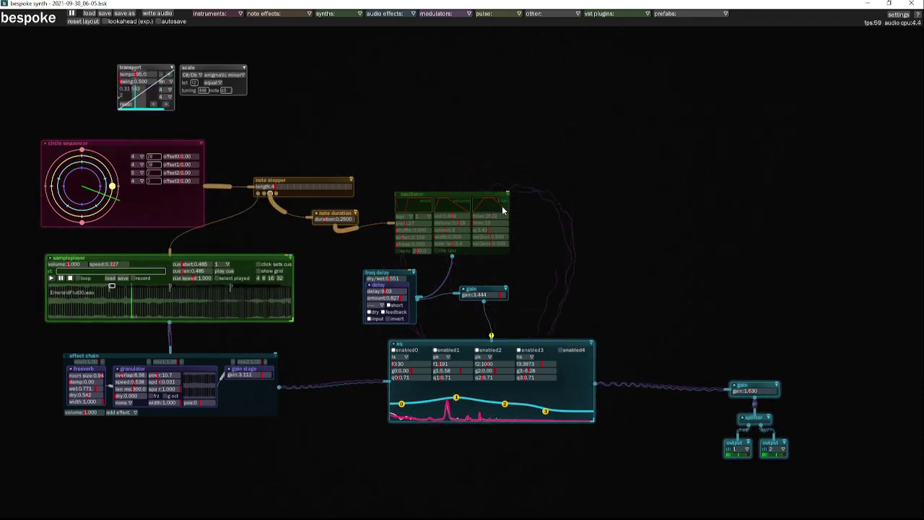
{"action": "mouse_move", "coordinate": [510, 197]}
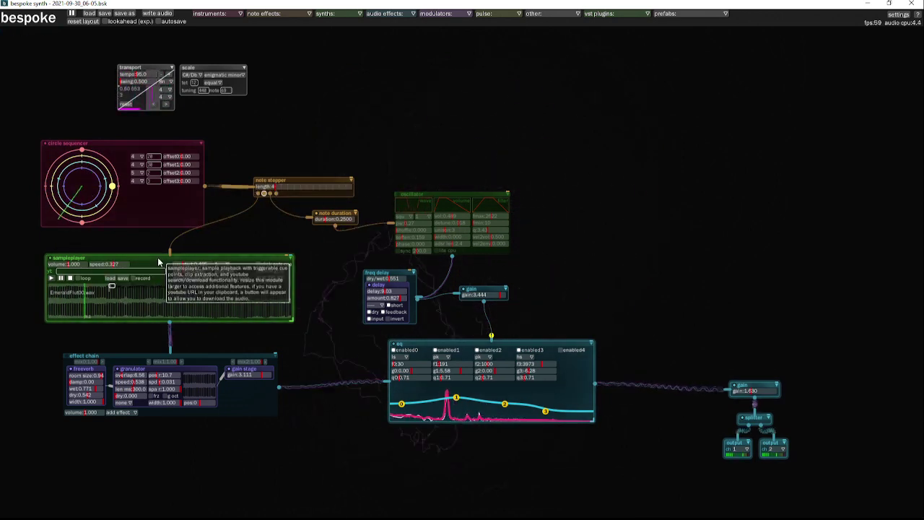
{"action": "left_click", "coordinate": [326, 15]}
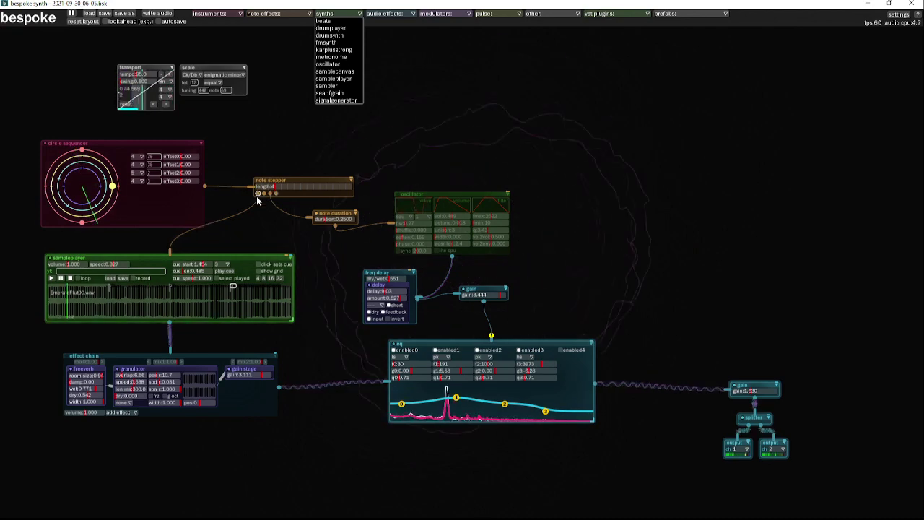
Step: Re-enable the effect chain and oscillator, and set the oscillator's volume to 0.523
{"action": "left_click", "coordinate": [66, 357]}
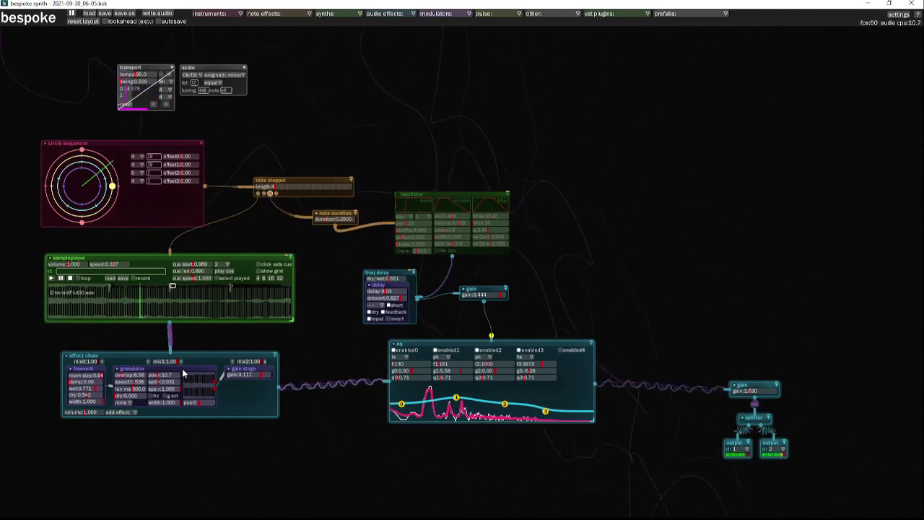
{"action": "left_click", "coordinate": [59, 310]}
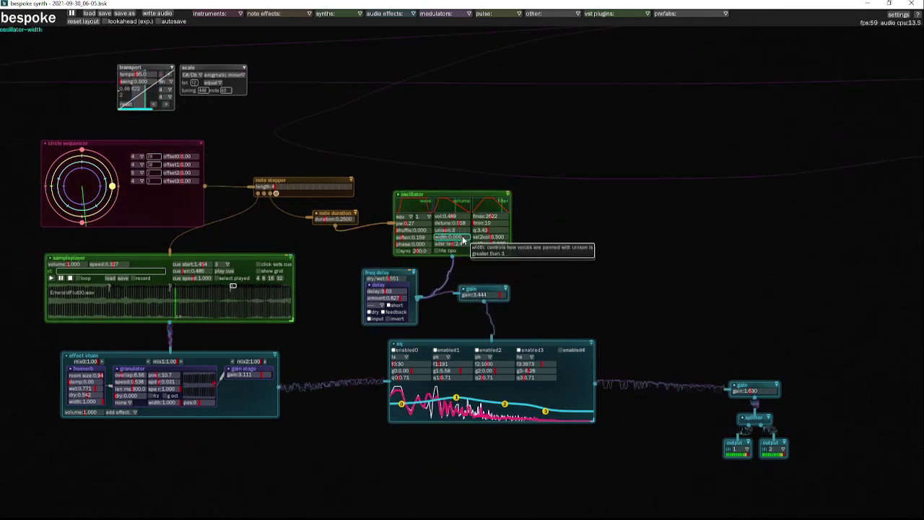
{"action": "left_click_drag", "start_coordinate": [456, 218], "coordinate": [455, 216]}
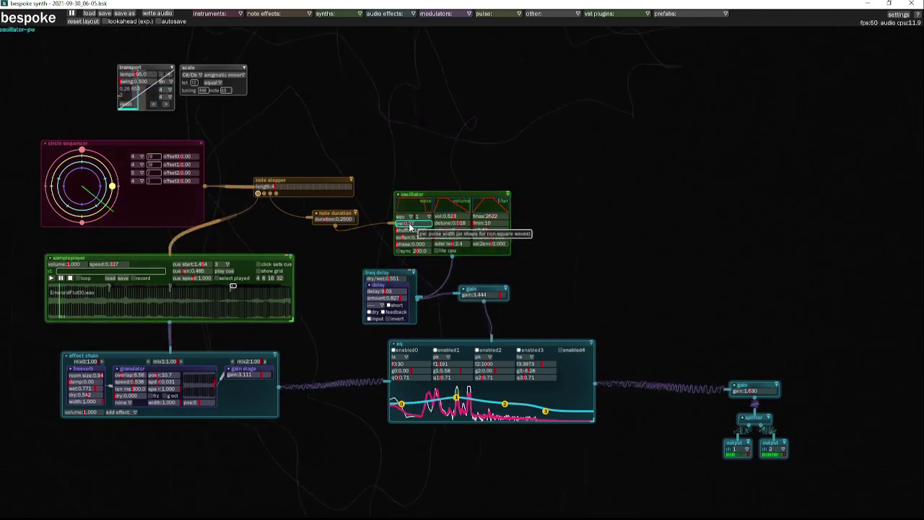
Step: Consult the help overview on slider controls and adding an LFO, and close it
{"action": "left_click", "coordinate": [917, 15]}
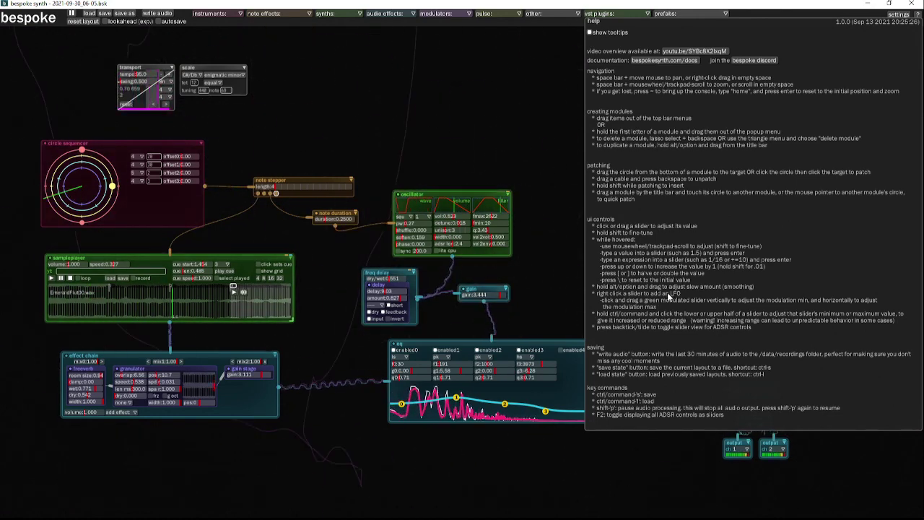
{"action": "left_click", "coordinate": [488, 90]}
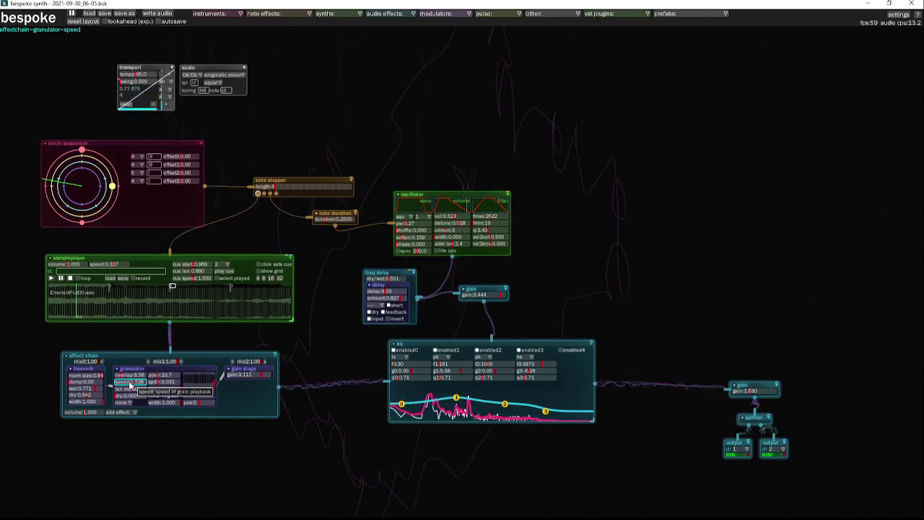
Step: Add a pinned LFO to the granulator's speed and place its window just below the effect chain
{"action": "right_click", "coordinate": [130, 385]}
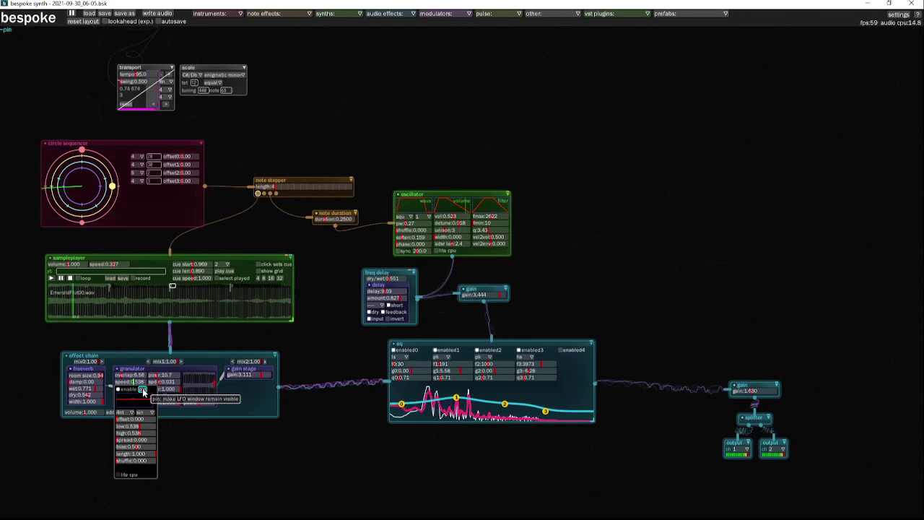
{"action": "left_click", "coordinate": [143, 391]}
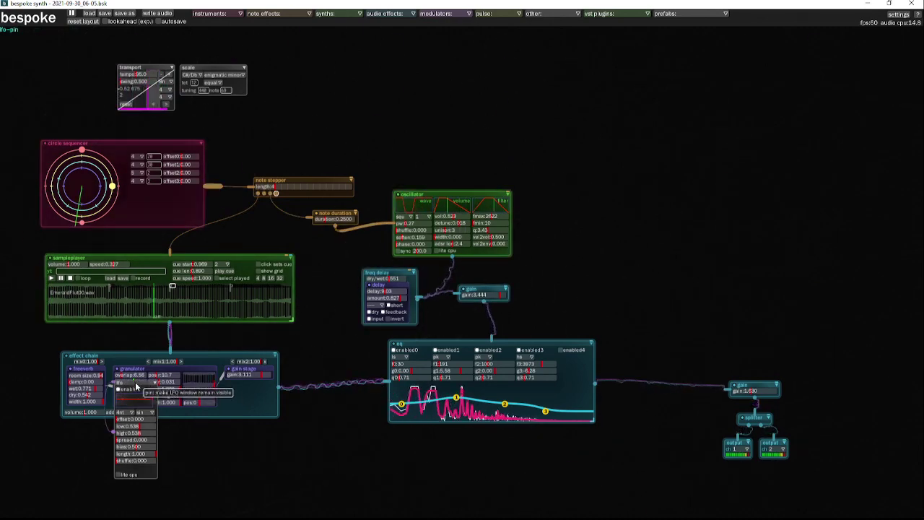
{"action": "left_click_drag", "start_coordinate": [135, 382], "coordinate": [174, 415]}
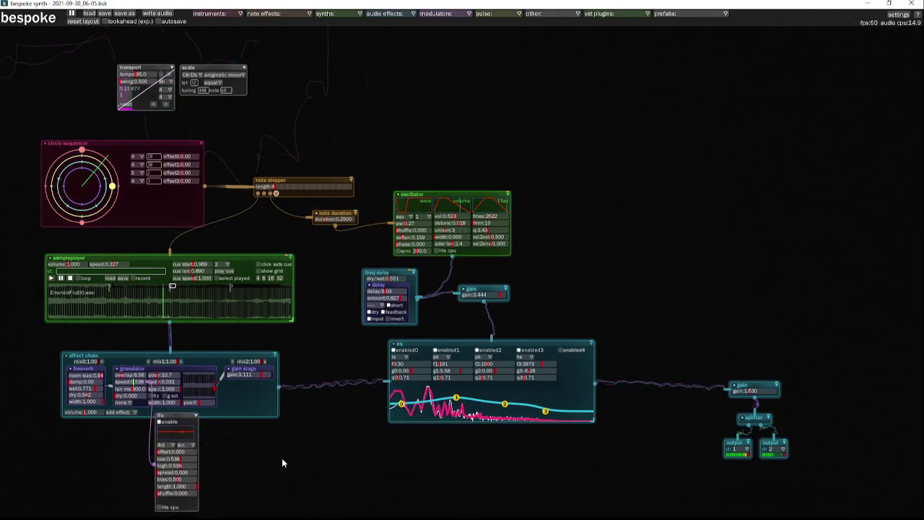
Step: Set the low output value of the granulator speed LFO to 0.429
{"action": "scroll", "coordinate": [305, 433], "scroll_direction": "down", "scroll_amount": 6}
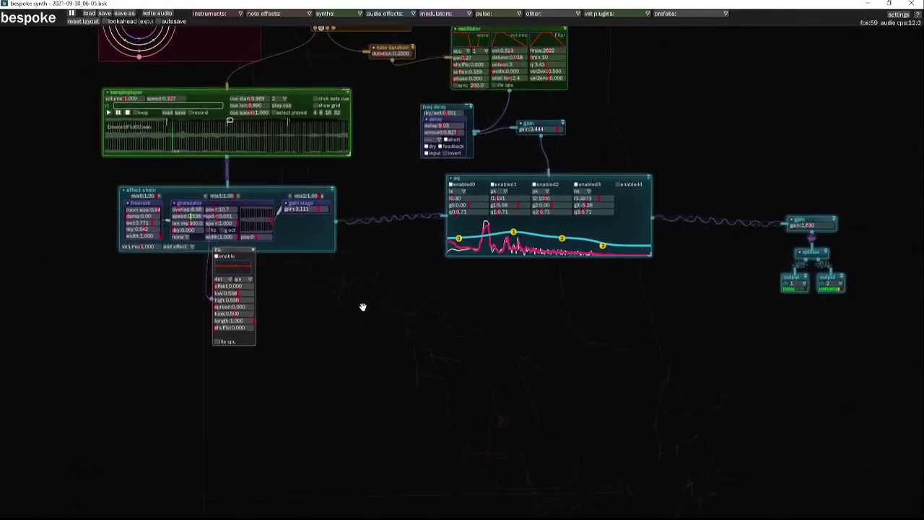
{"action": "scroll", "coordinate": [309, 306], "scroll_direction": "up", "scroll_amount": 2}
{"action": "scroll", "coordinate": [310, 302], "scroll_direction": "up", "scroll_amount": 5}
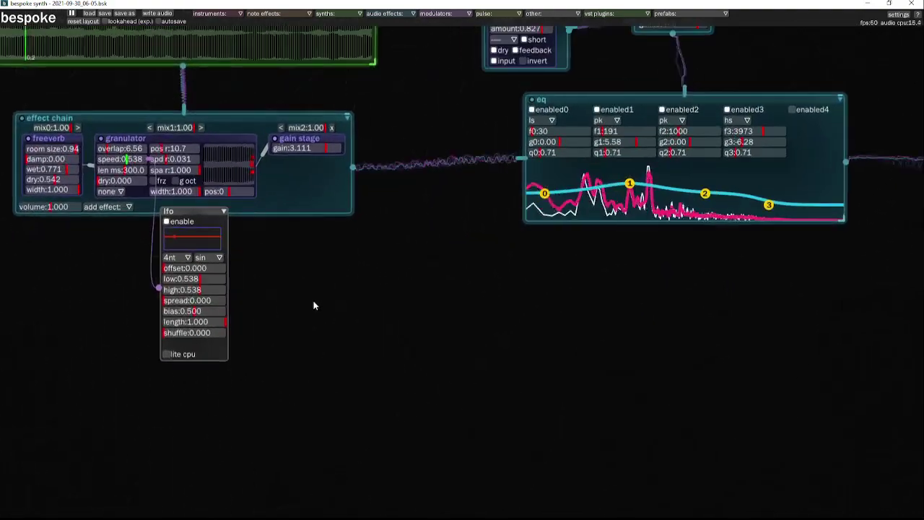
{"action": "left_click_drag", "start_coordinate": [318, 287], "coordinate": [551, 351]}
{"action": "scroll", "coordinate": [550, 336], "scroll_direction": "up", "scroll_amount": 2}
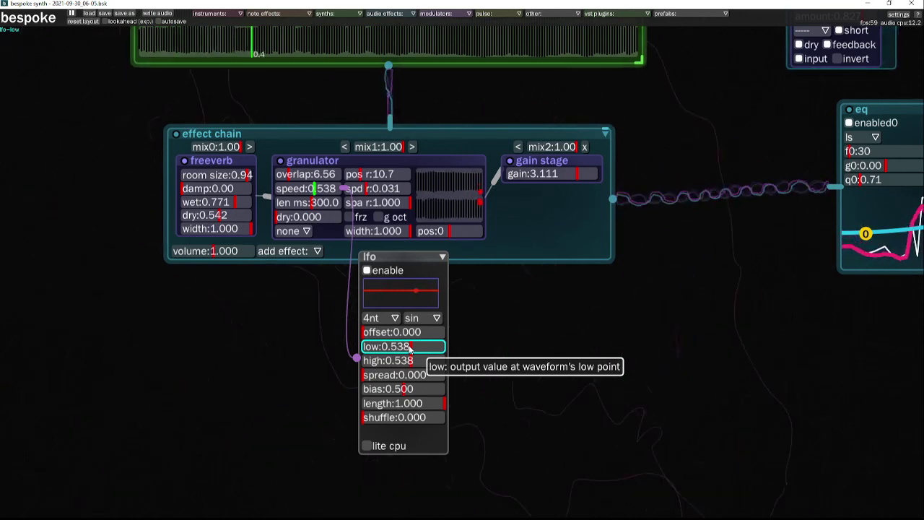
{"action": "left_click_drag", "start_coordinate": [411, 346], "coordinate": [388, 347]}
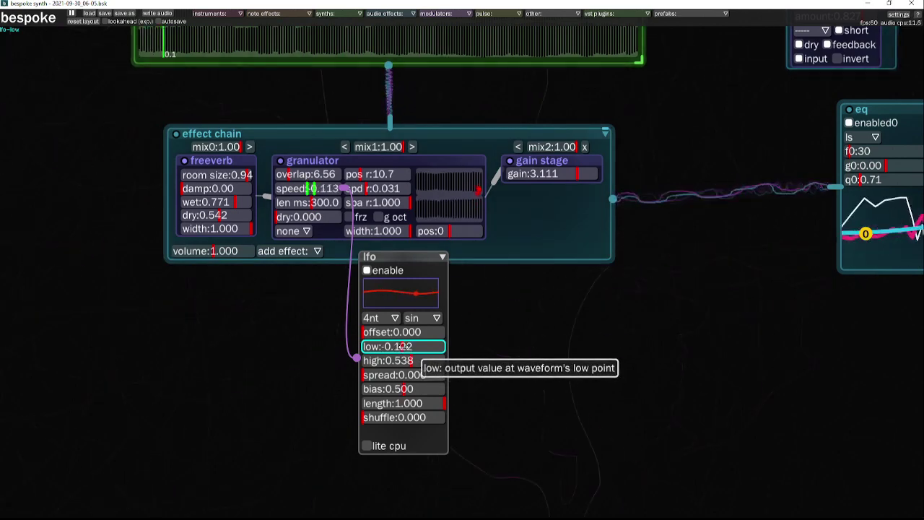
{"action": "scroll", "coordinate": [410, 347], "scroll_direction": "up", "scroll_amount": 3}
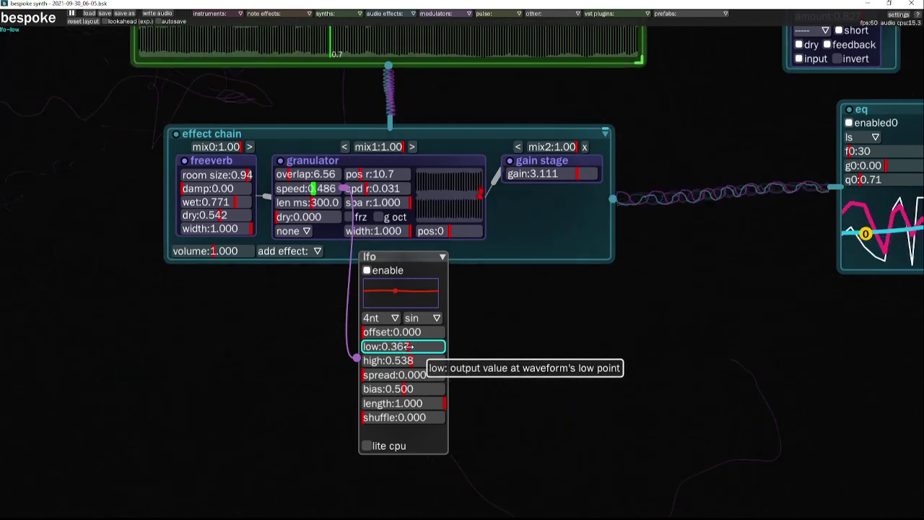
{"action": "scroll", "coordinate": [409, 347], "scroll_direction": "up", "scroll_amount": 3}
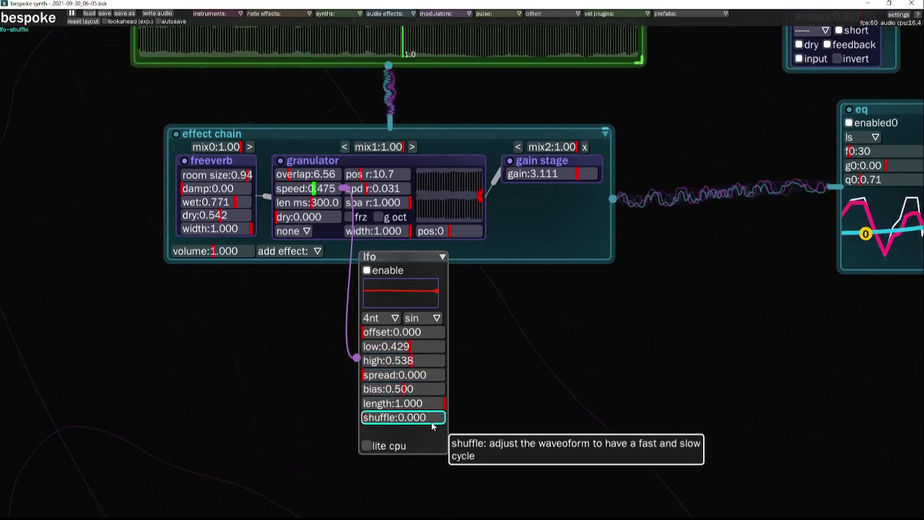
Step: Switch the LFO's interval to free and set its free rate to 1.21
{"action": "left_click", "coordinate": [396, 320]}
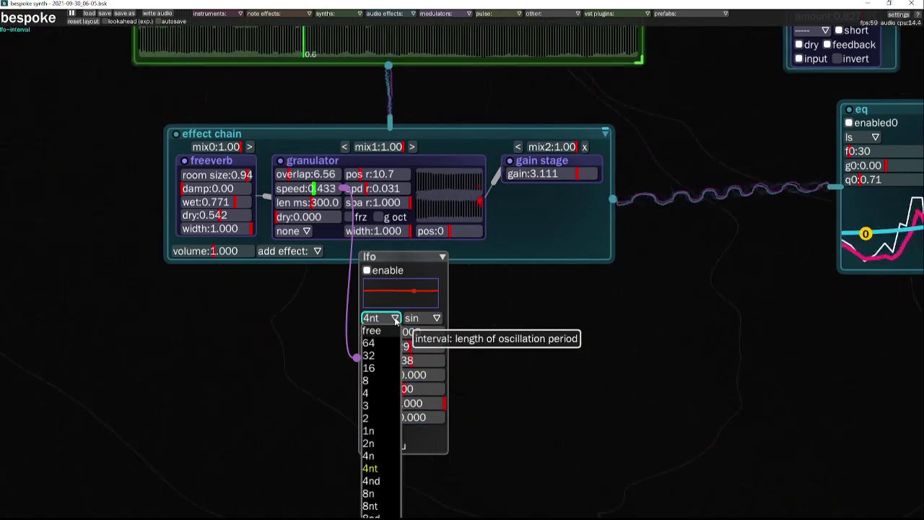
{"action": "left_click", "coordinate": [380, 333]}
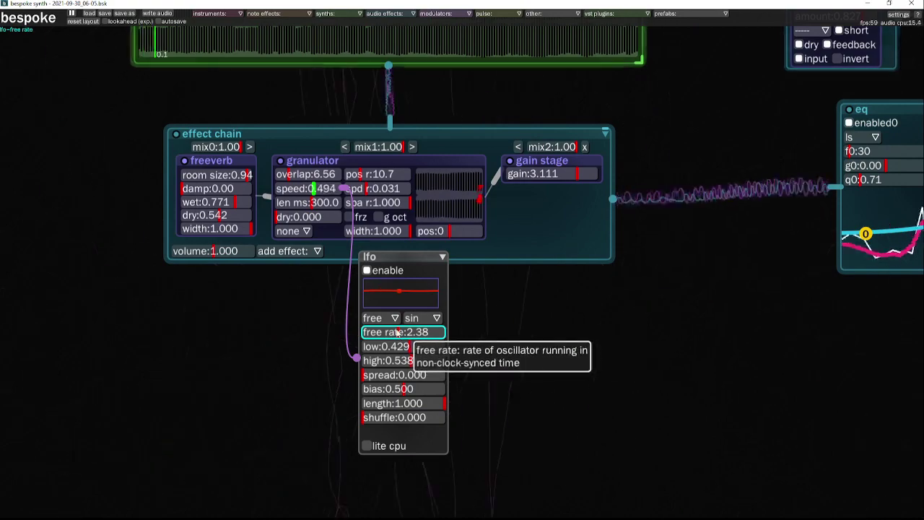
{"action": "left_click_drag", "start_coordinate": [397, 334], "coordinate": [361, 331]}
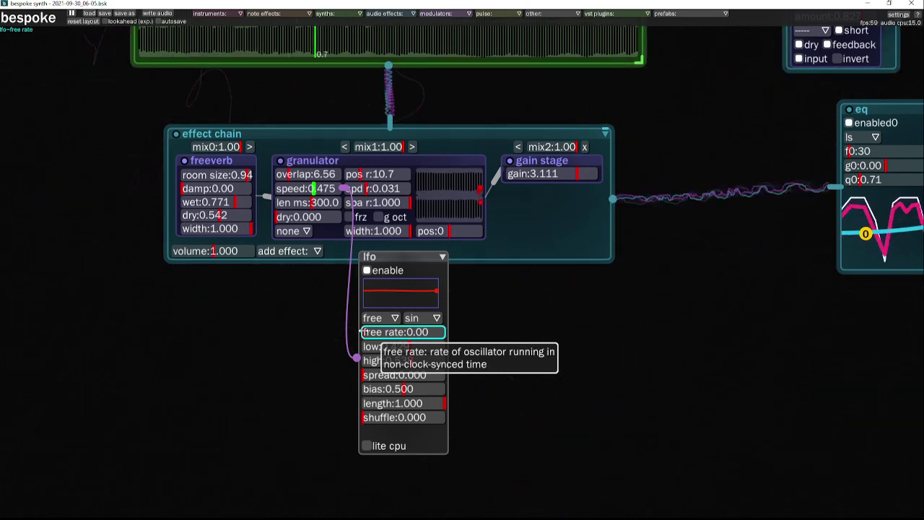
{"action": "left_click_drag", "start_coordinate": [359, 331], "coordinate": [363, 332]}
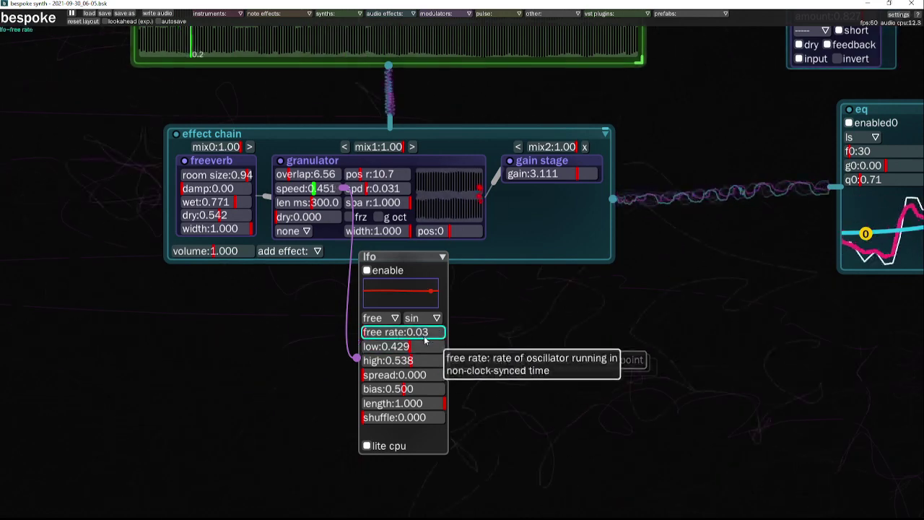
{"action": "left_click", "coordinate": [384, 332]}
{"action": "mouse_move", "coordinate": [383, 333]}
{"action": "left_mouse_down"}
{"action": "mouse_move", "coordinate": [436, 332]}
{"action": "mouse_move", "coordinate": [388, 333]}
{"action": "left_mouse_up"}
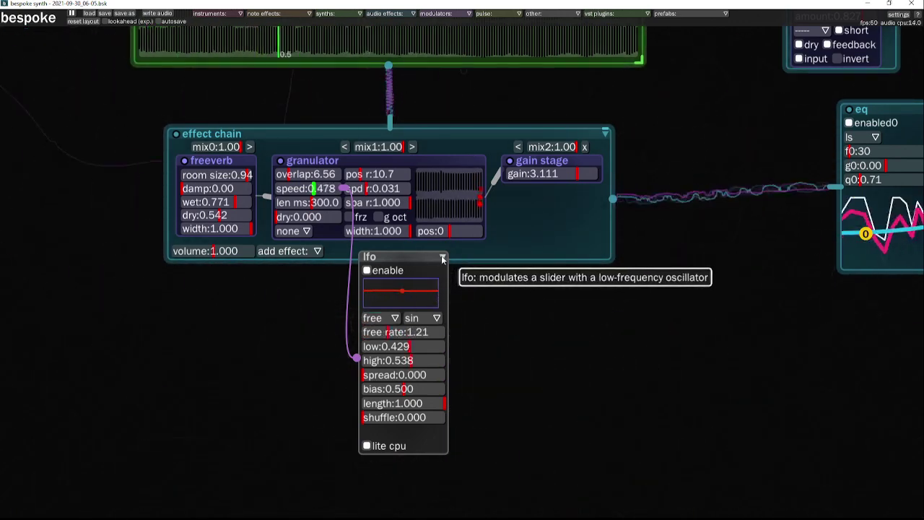
Step: Delete the LFO module from the granulator's speed
{"action": "left_click", "coordinate": [441, 258]}
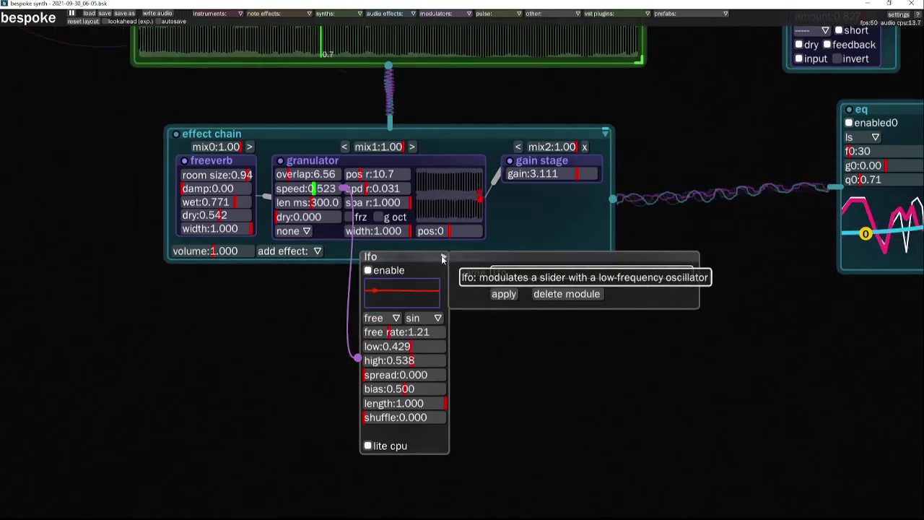
{"action": "left_click", "coordinate": [563, 294]}
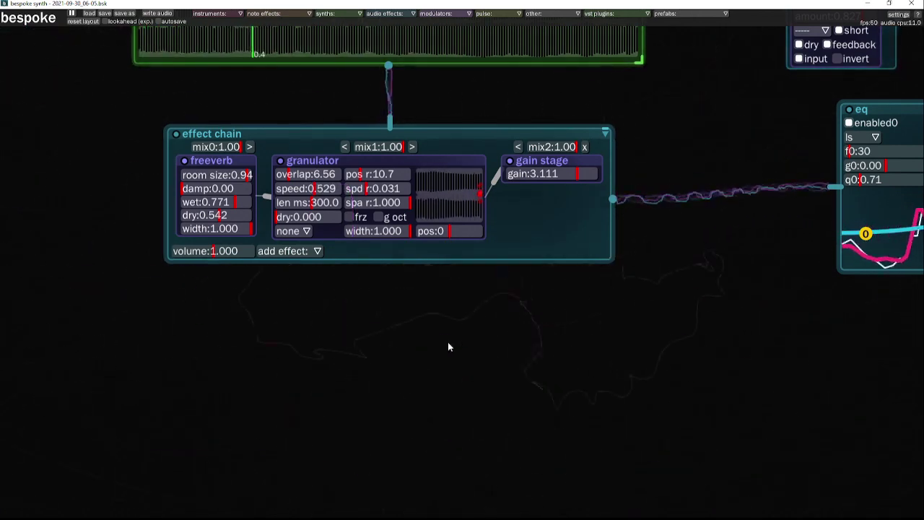
Step: Enlarge the sampleplayer module to expose its extra recording options and move it clear of the freq delay module
{"action": "left_click_drag", "start_coordinate": [462, 340], "coordinate": [453, 443]}
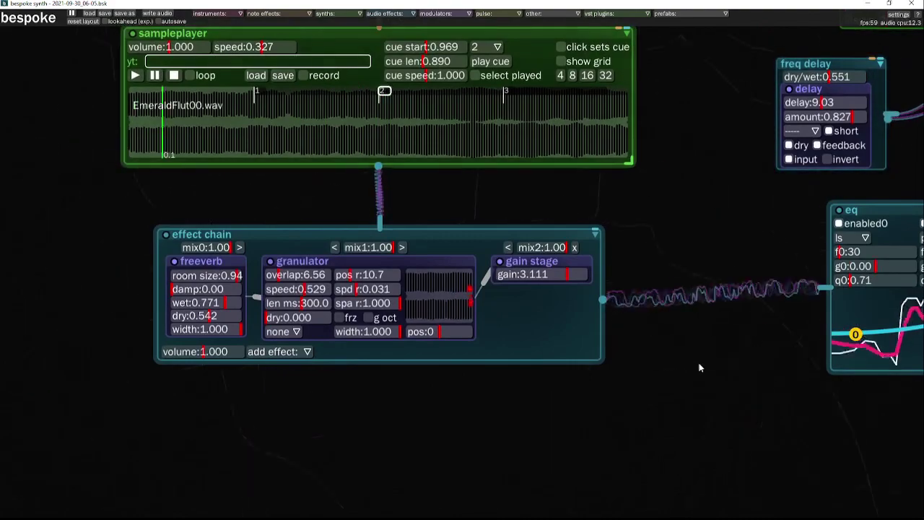
{"action": "left_click_drag", "start_coordinate": [699, 362], "coordinate": [537, 414]}
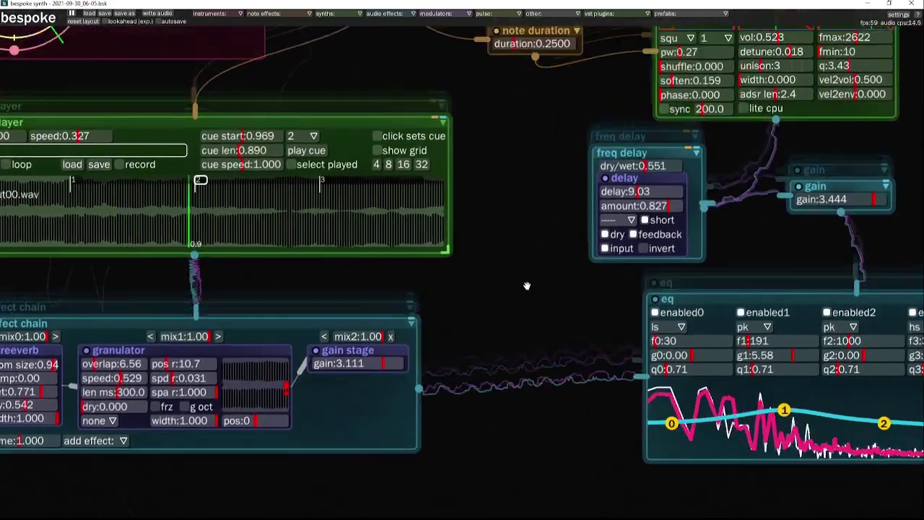
{"action": "left_click_drag", "start_coordinate": [527, 289], "coordinate": [264, 332]}
{"action": "left_click_drag", "start_coordinate": [737, 202], "coordinate": [720, 212]}
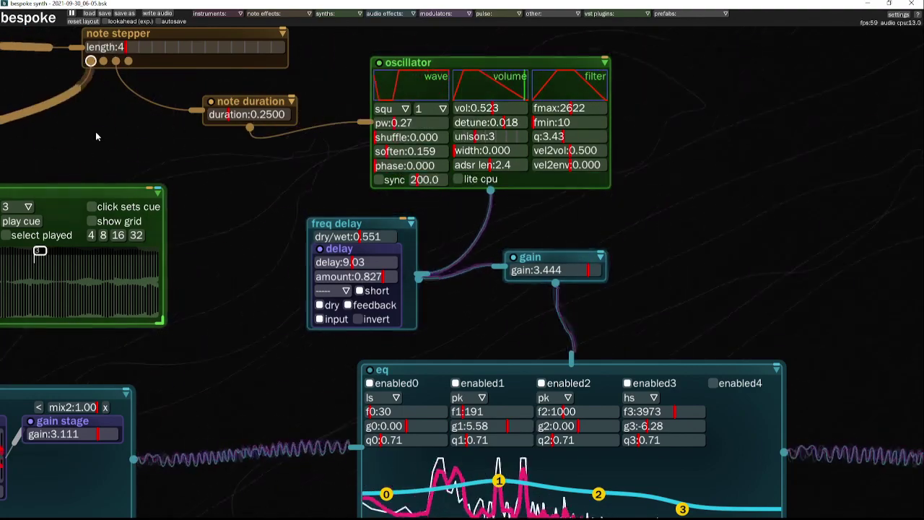
{"action": "scroll", "coordinate": [95, 131], "scroll_direction": "left", "scroll_amount": 10}
{"action": "scroll", "coordinate": [86, 173], "scroll_direction": "left", "scroll_amount": 4}
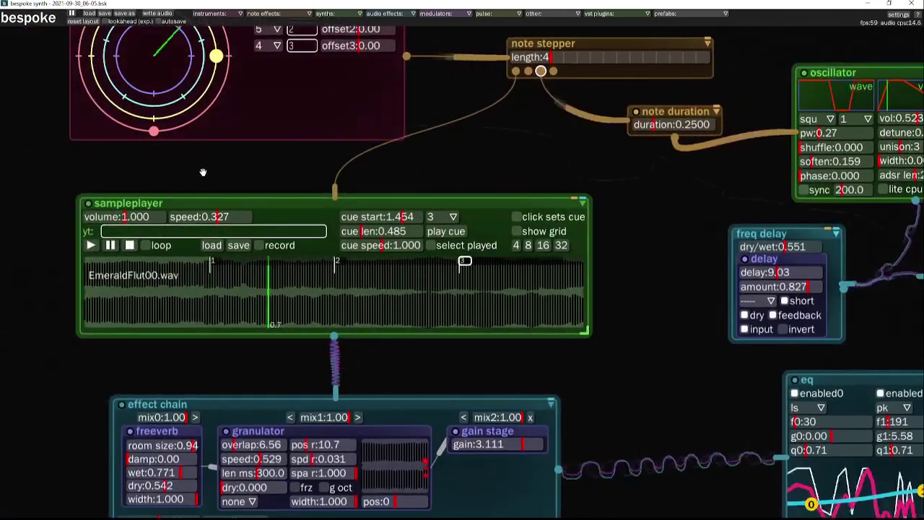
{"action": "left_click_drag", "start_coordinate": [585, 336], "coordinate": [794, 365]}
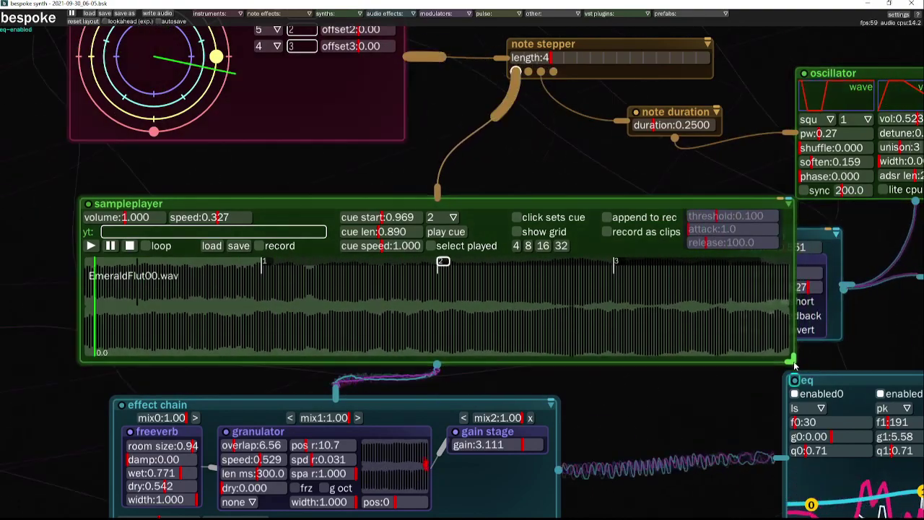
{"action": "mouse_move", "coordinate": [473, 208]}
{"action": "left_click_drag", "start_coordinate": [473, 207], "coordinate": [352, 210]}
{"action": "scroll", "coordinate": [600, 227], "scroll_direction": "right", "scroll_amount": 8}
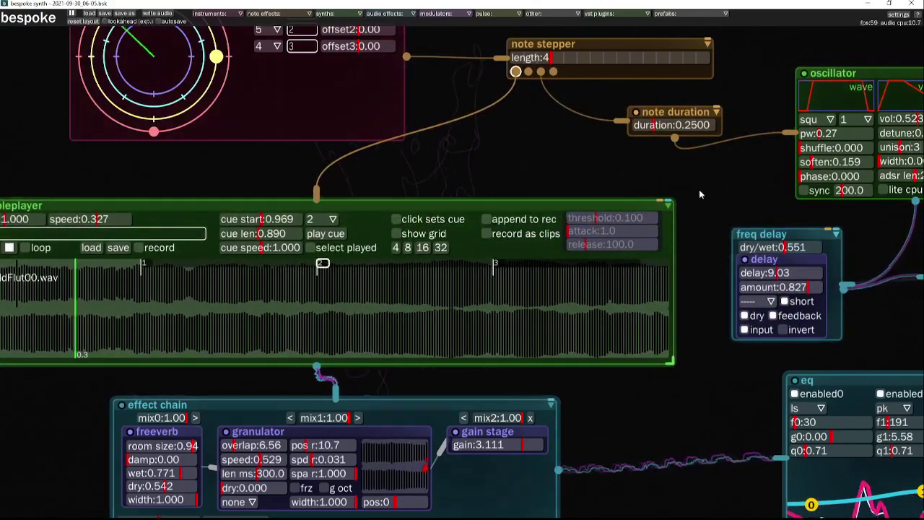
Step: Bypass the sampleplayer module
{"action": "scroll", "coordinate": [477, 228], "scroll_direction": "left", "scroll_amount": 10}
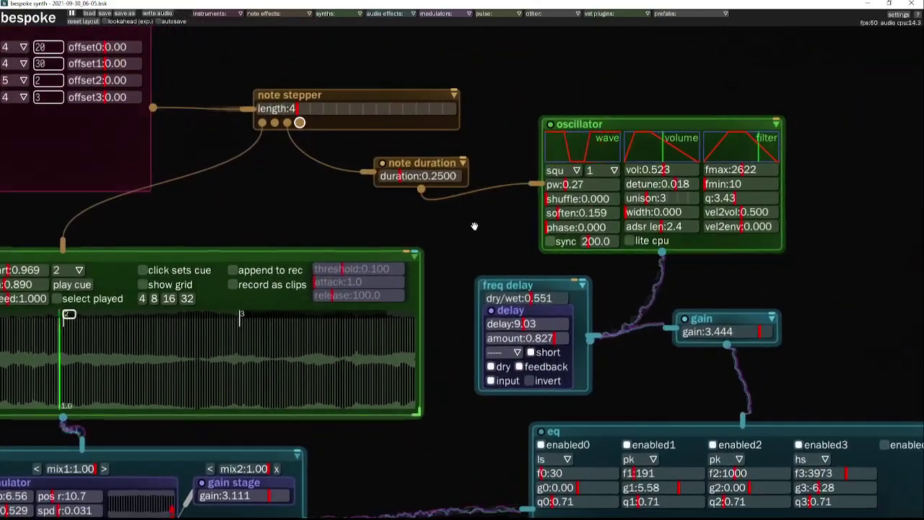
{"action": "mouse_move", "coordinate": [33, 218]}
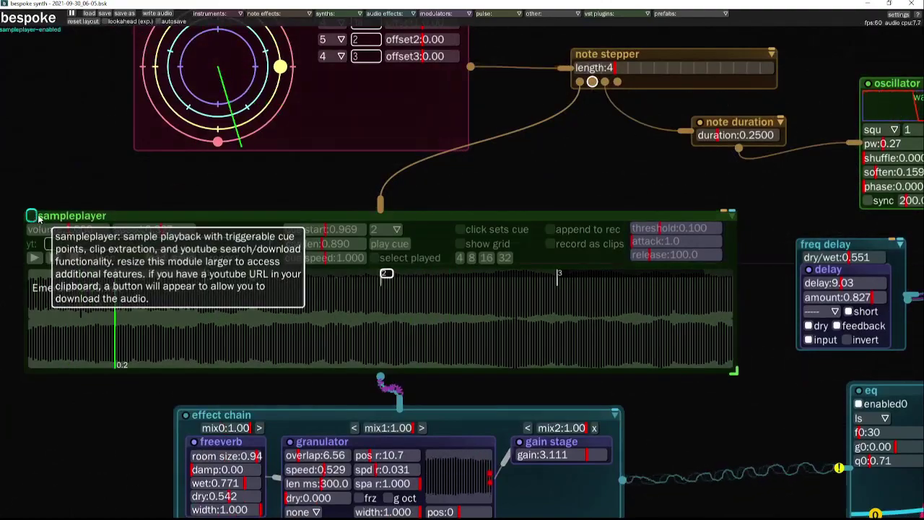
Step: Try out a phase offset of 2.428 on the oscillator, then return it to 0.000
{"action": "left_click_drag", "start_coordinate": [675, 415], "coordinate": [332, 449]}
{"action": "scroll", "coordinate": [828, 220], "scroll_direction": "right", "scroll_amount": 6}
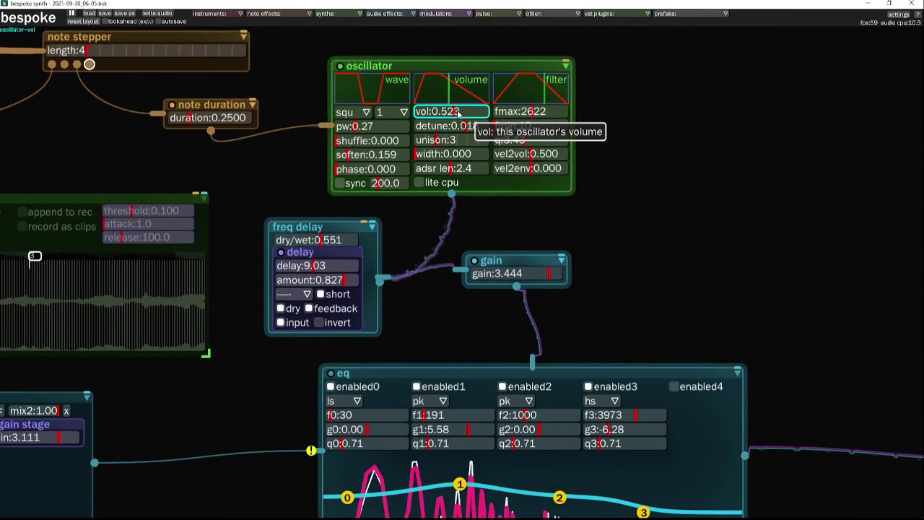
{"action": "left_click", "coordinate": [353, 168]}
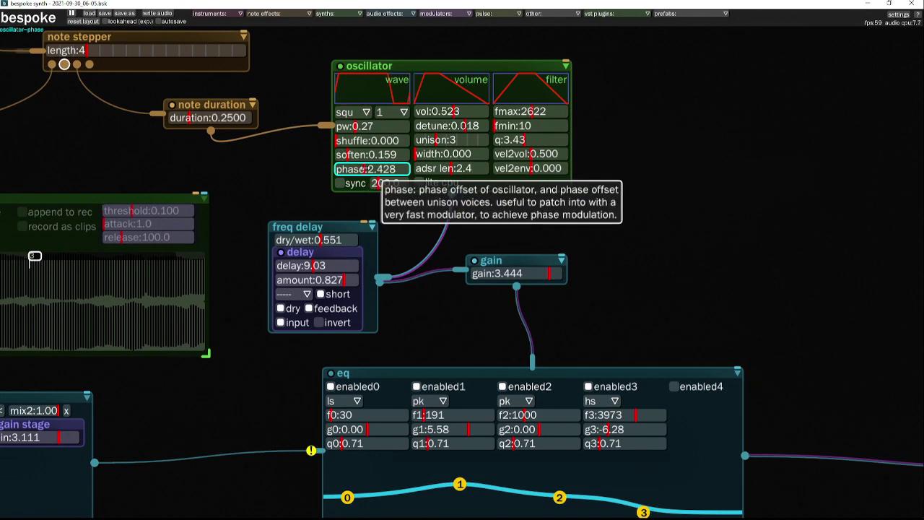
{"action": "left_click_drag", "start_coordinate": [365, 169], "coordinate": [340, 169]}
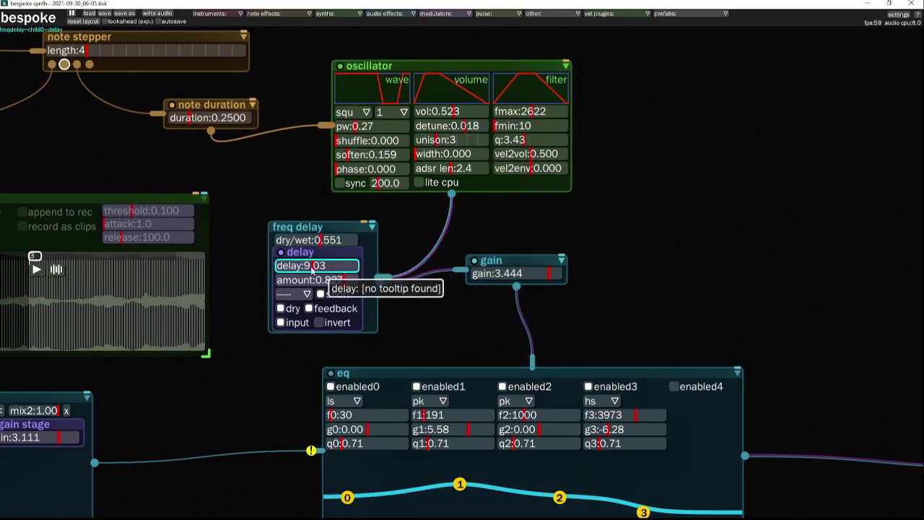
Step: Set the freq delay's delay to 8.63 and attach a pinned LFO module to that parameter
{"action": "scroll", "coordinate": [309, 266], "scroll_direction": "down", "scroll_amount": 2}
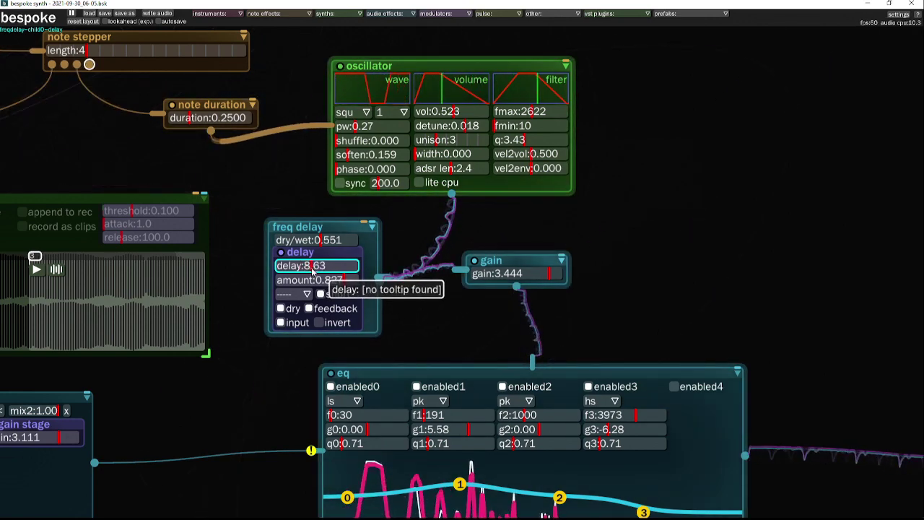
{"action": "key", "text": "alt"}
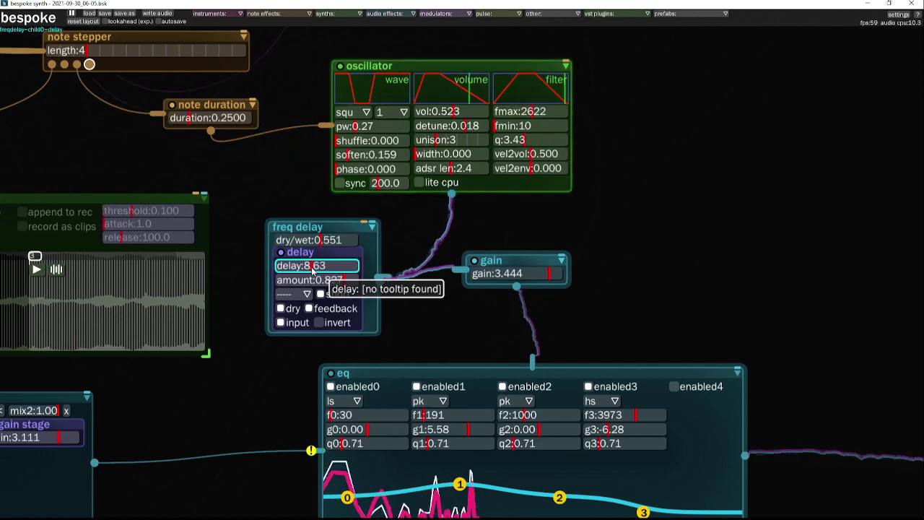
{"action": "right_click", "coordinate": [313, 267]}
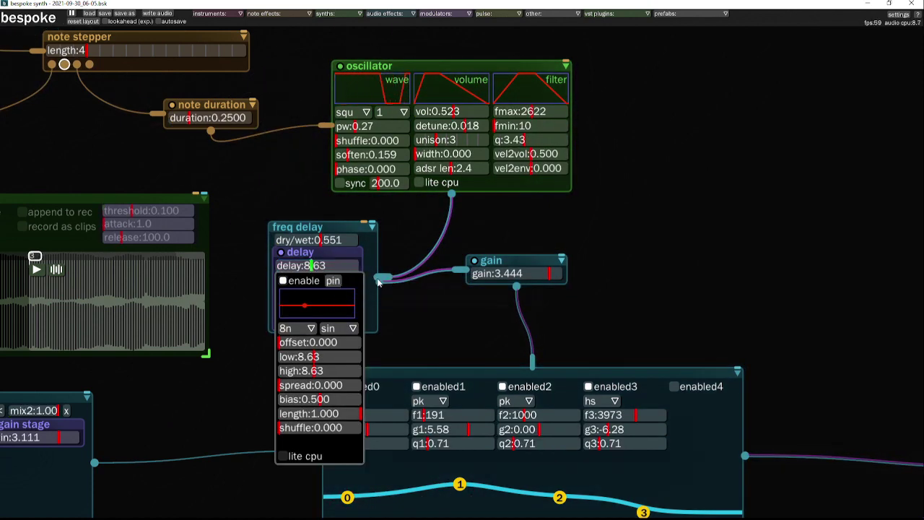
{"action": "left_click", "coordinate": [333, 281]}
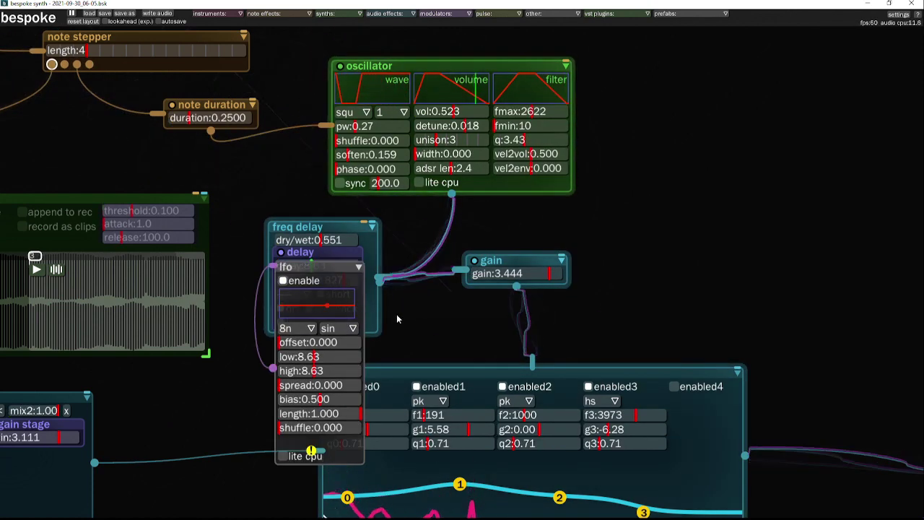
Step: Rearrange the eq, gain, freq delay and LFO modules so they no longer overlap, with the LFO beside the freq delay
{"action": "left_click_drag", "start_coordinate": [480, 370], "coordinate": [529, 420]}
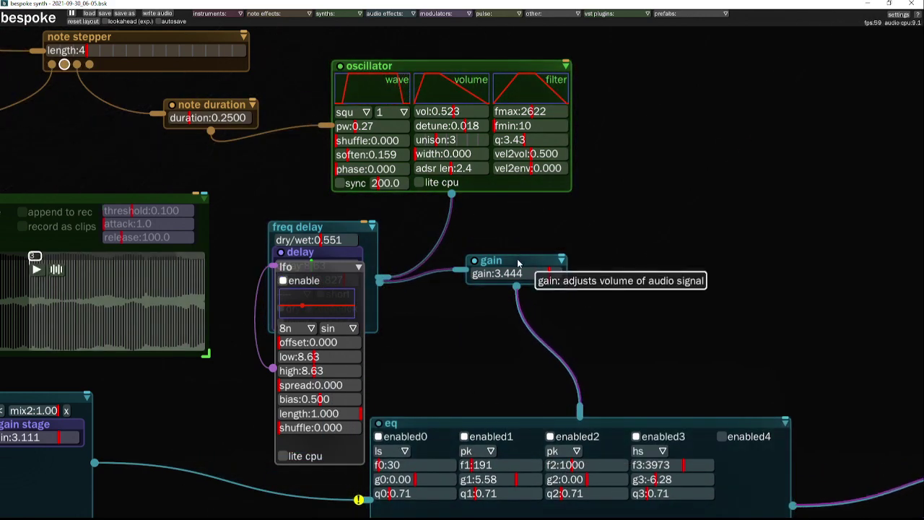
{"action": "left_click_drag", "start_coordinate": [316, 228], "coordinate": [394, 234]}
{"action": "left_click_drag", "start_coordinate": [499, 261], "coordinate": [614, 258]}
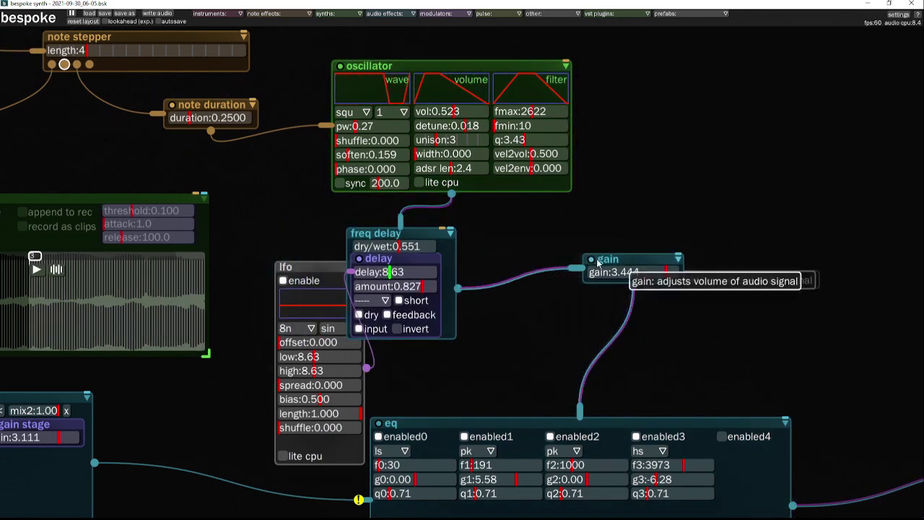
{"action": "left_click_drag", "start_coordinate": [396, 238], "coordinate": [473, 230]}
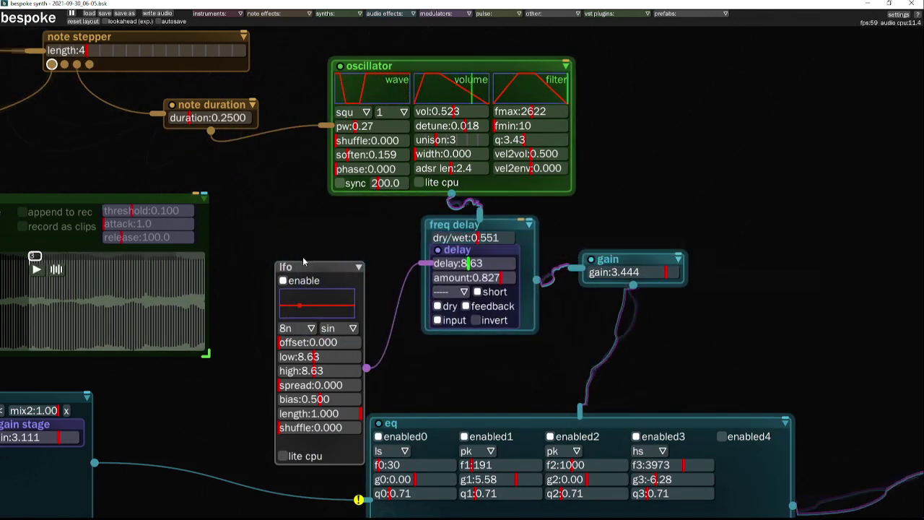
{"action": "left_click_drag", "start_coordinate": [315, 274], "coordinate": [349, 216]}
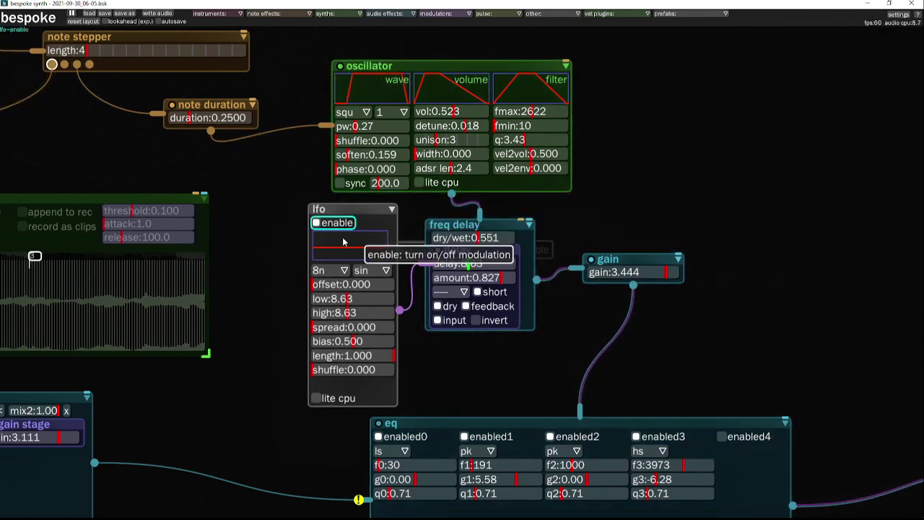
Step: Configure the delay's LFO with a free interval, free rate 0.21, low value 6.39 and high value 9.85
{"action": "left_click", "coordinate": [334, 271]}
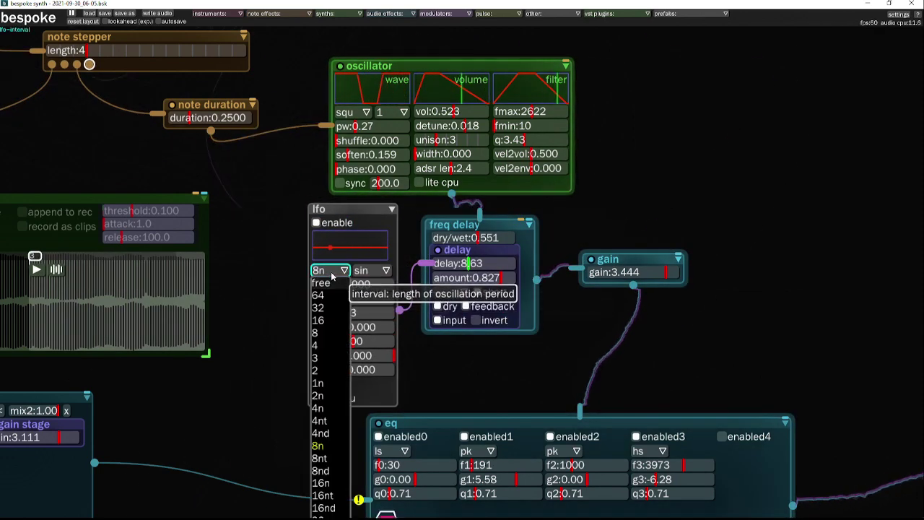
{"action": "left_click", "coordinate": [323, 284]}
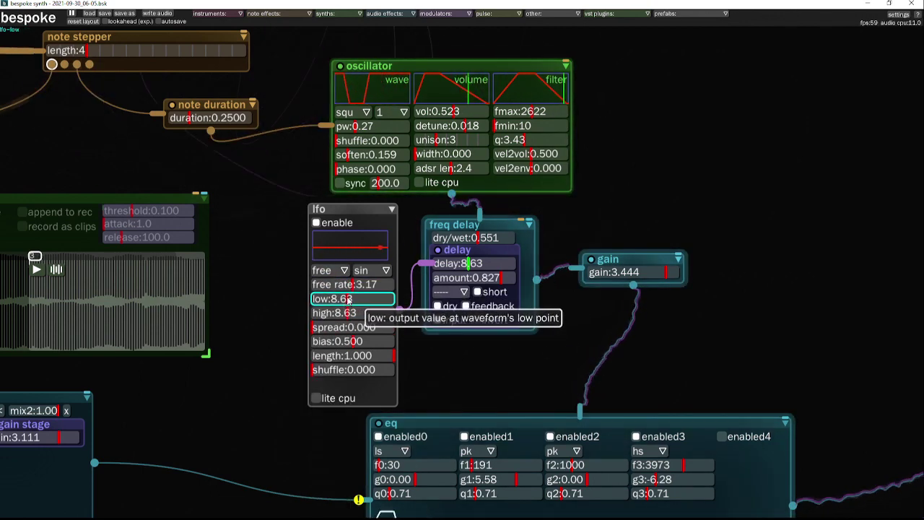
{"action": "left_click_drag", "start_coordinate": [346, 299], "coordinate": [336, 298]}
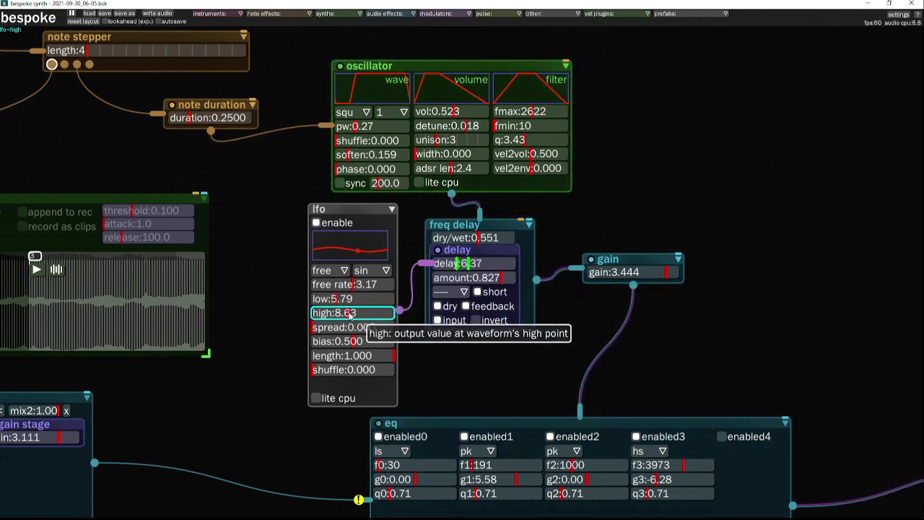
{"action": "left_click_drag", "start_coordinate": [356, 313], "coordinate": [327, 286]}
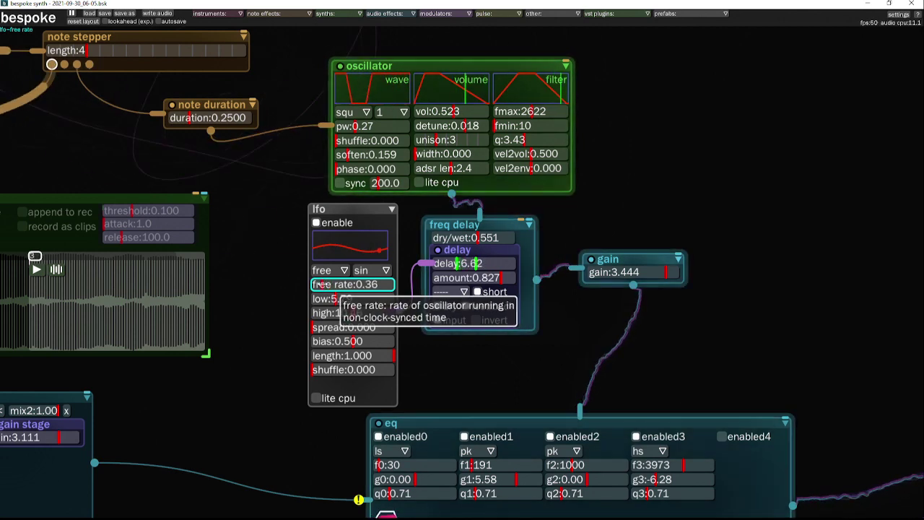
{"action": "left_click_drag", "start_coordinate": [322, 286], "coordinate": [317, 283]}
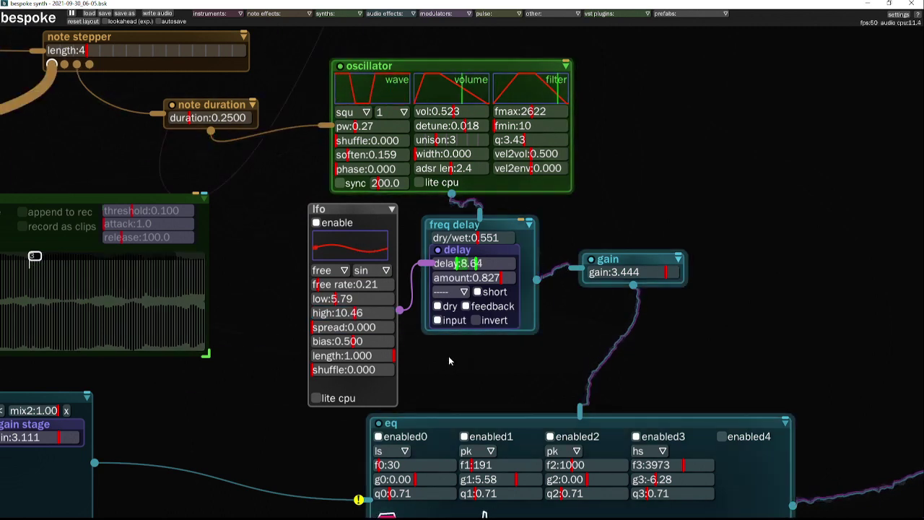
{"action": "left_click_drag", "start_coordinate": [356, 312], "coordinate": [354, 313]}
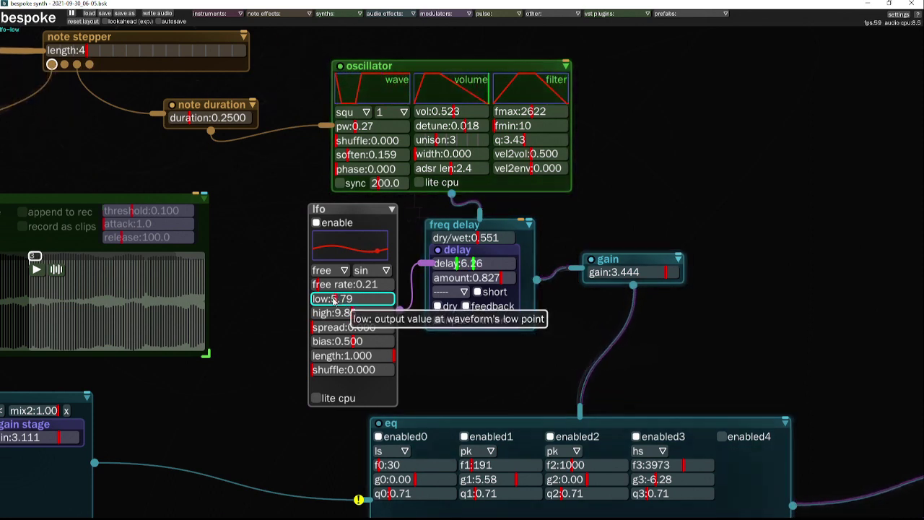
{"action": "left_click_drag", "start_coordinate": [333, 299], "coordinate": [335, 298]}
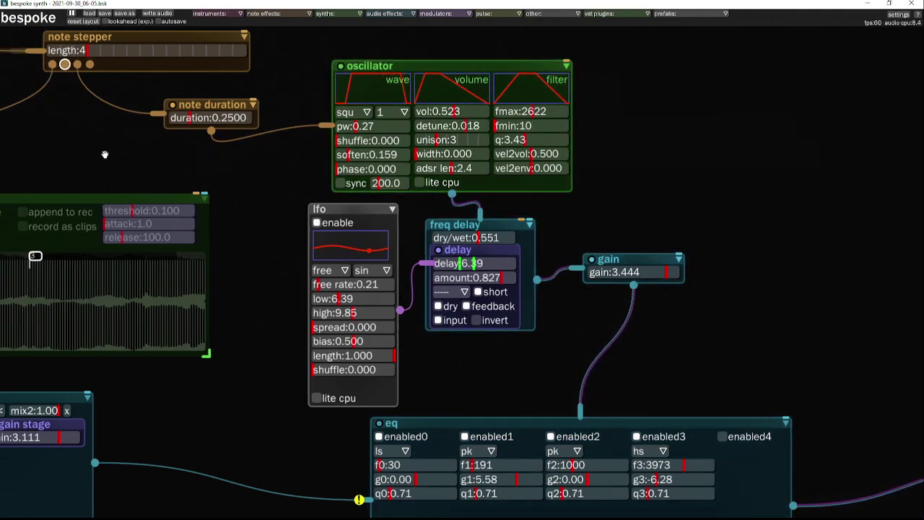
Step: Examine the sampleplayer's cue settings, YouTube search field and the cue regions on its waveform
{"action": "left_click_drag", "start_coordinate": [105, 154], "coordinate": [657, 100]}
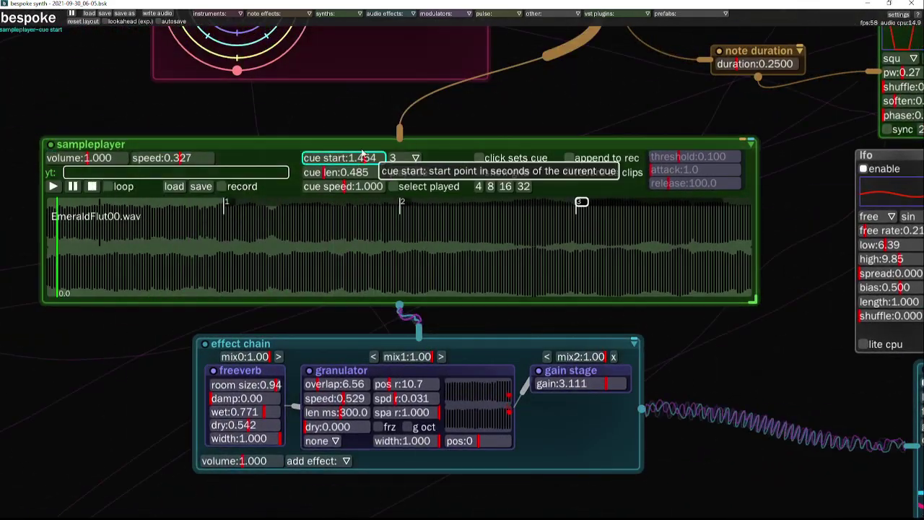
{"action": "mouse_move", "coordinate": [316, 211]}
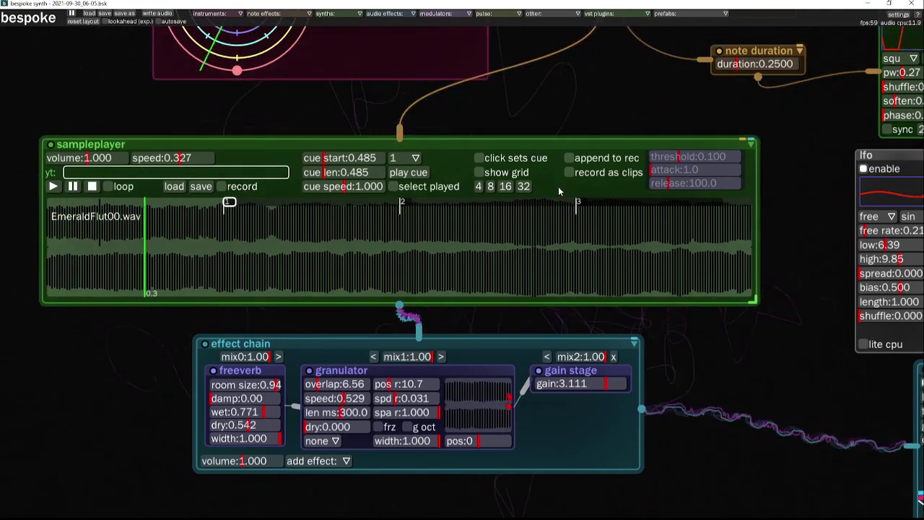
{"action": "left_click", "coordinate": [83, 173]}
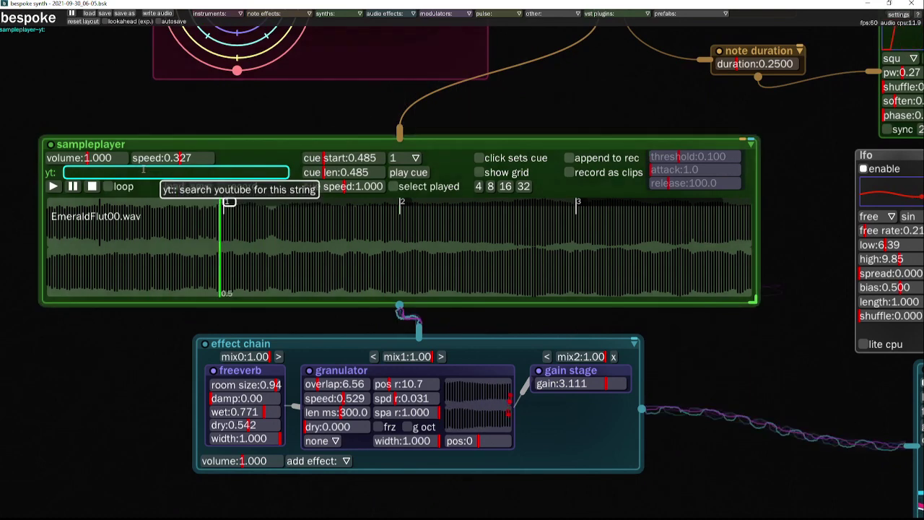
{"action": "mouse_move", "coordinate": [450, 267]}
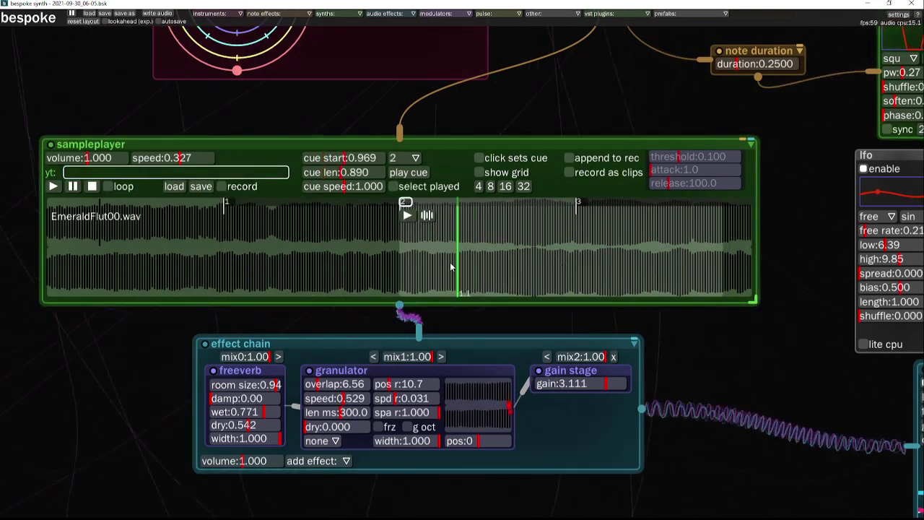
{"action": "mouse_move", "coordinate": [376, 261]}
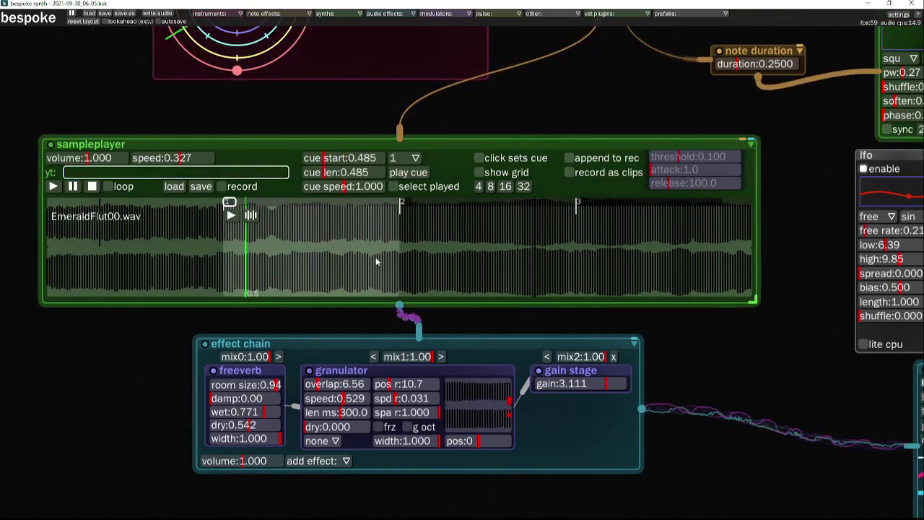
{"action": "mouse_move", "coordinate": [504, 252]}
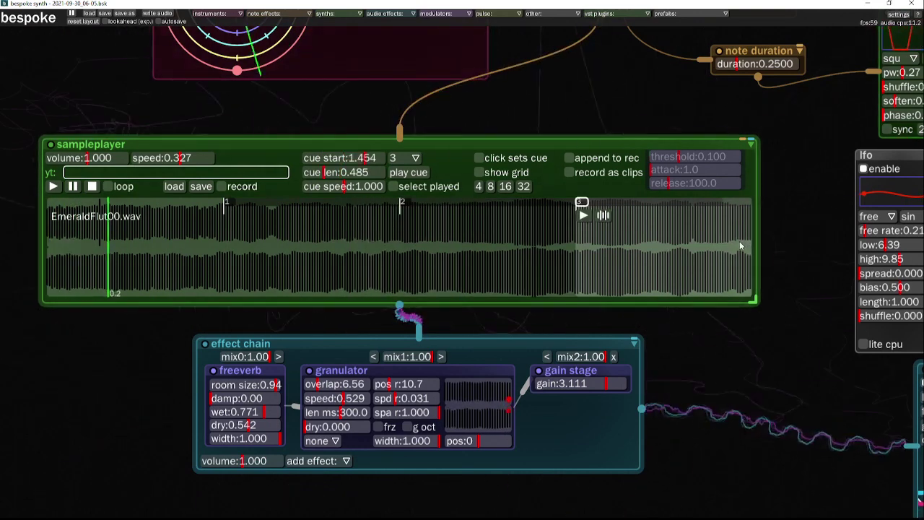
{"action": "mouse_move", "coordinate": [355, 248]}
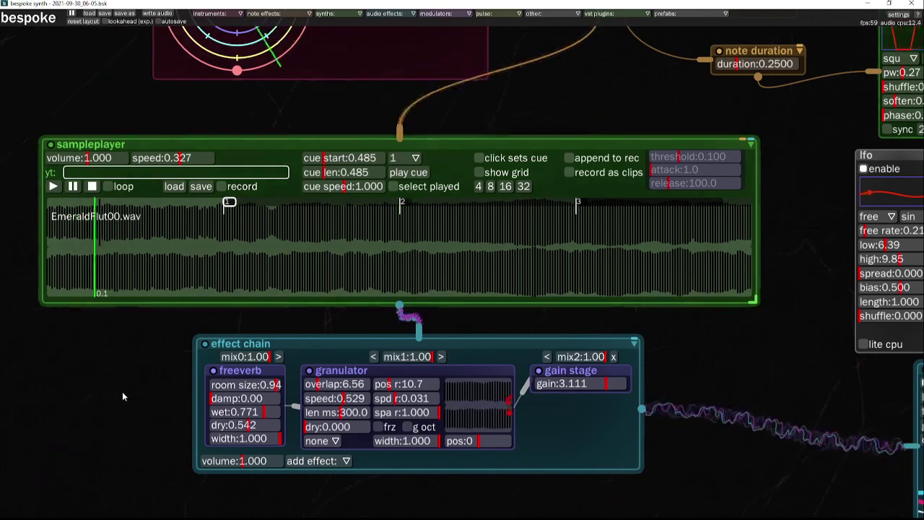
Step: Review the whole patch, following the signal from the circle sequencer through the effects and eq to the outputs
{"action": "left_click_drag", "start_coordinate": [123, 395], "coordinate": [127, 376]}
{"action": "scroll", "coordinate": [504, 319], "scroll_direction": "right", "scroll_amount": 10}
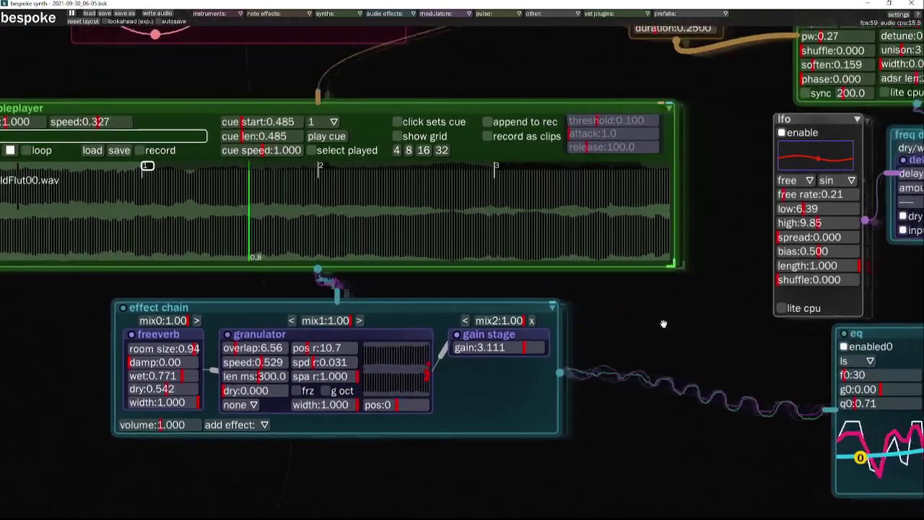
{"action": "scroll", "coordinate": [504, 320], "scroll_direction": "right", "scroll_amount": 8}
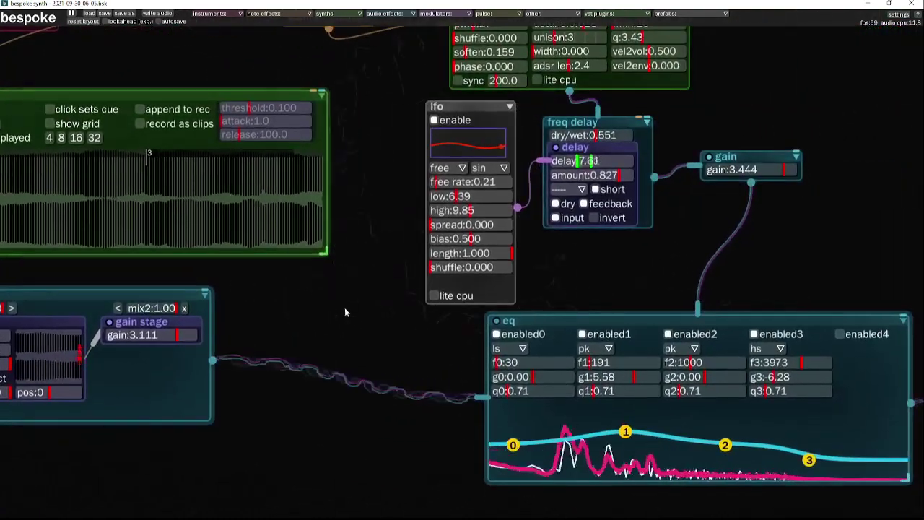
{"action": "scroll", "coordinate": [345, 312], "scroll_direction": "down", "scroll_amount": 5}
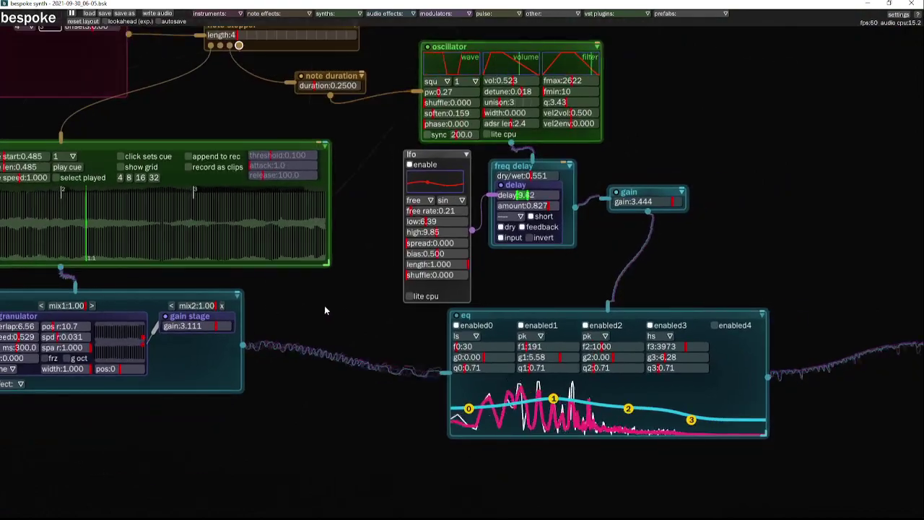
{"action": "left_click_drag", "start_coordinate": [324, 305], "coordinate": [548, 364]}
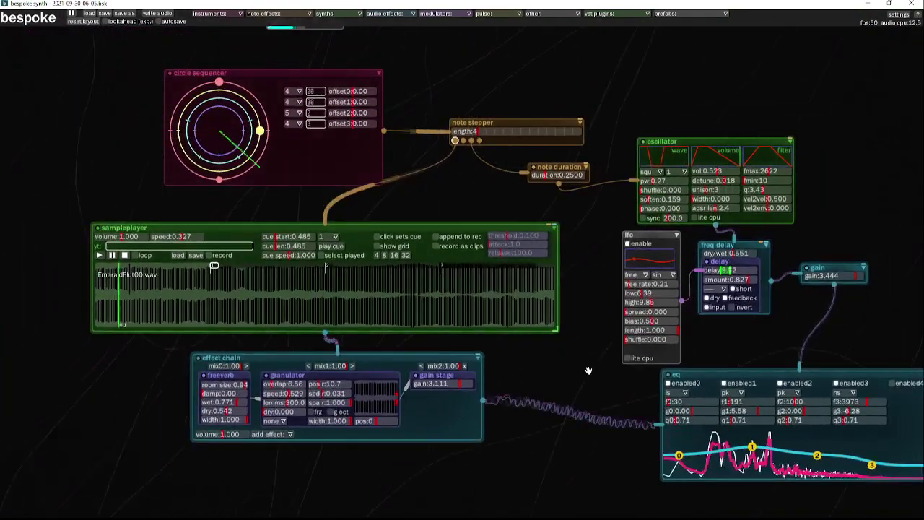
{"action": "left_click_drag", "start_coordinate": [592, 367], "coordinate": [522, 351]}
{"action": "scroll", "coordinate": [521, 351], "scroll_direction": "down", "scroll_amount": 2}
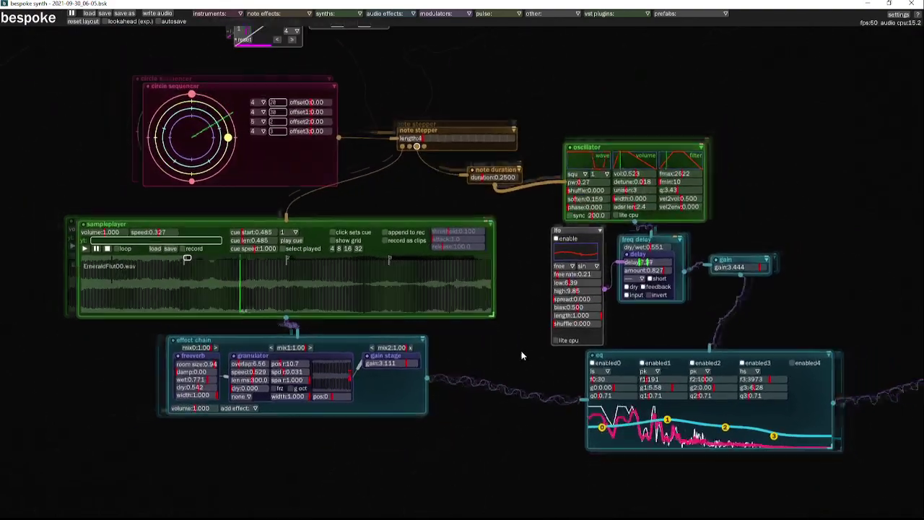
{"action": "left_click_drag", "start_coordinate": [819, 154], "coordinate": [661, 183]}
{"action": "scroll", "coordinate": [727, 184], "scroll_direction": "down", "scroll_amount": 2}
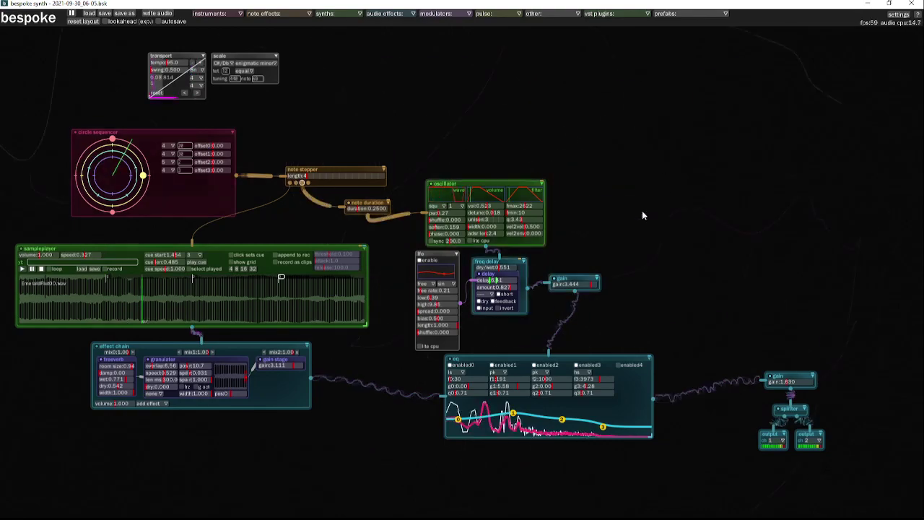
{"action": "scroll", "coordinate": [650, 203], "scroll_direction": "up", "scroll_amount": 5}
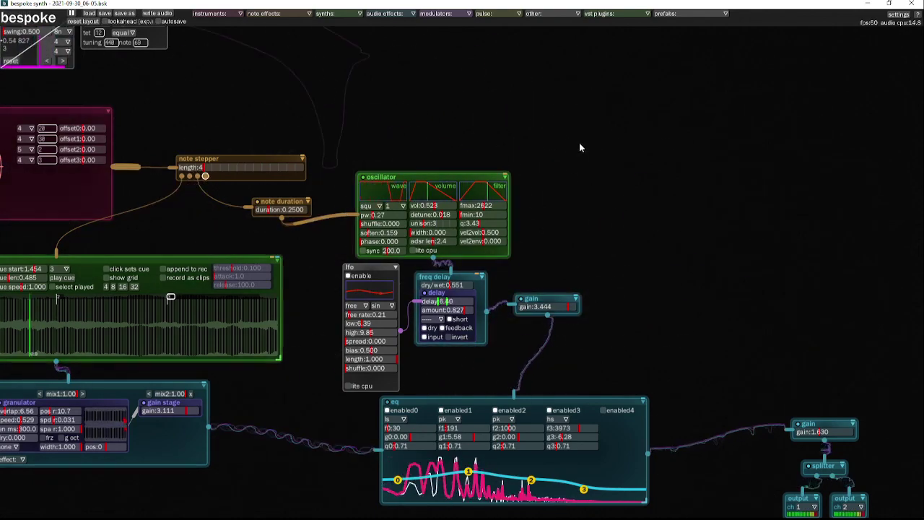
{"action": "scroll", "coordinate": [552, 134], "scroll_direction": "down", "scroll_amount": 1}
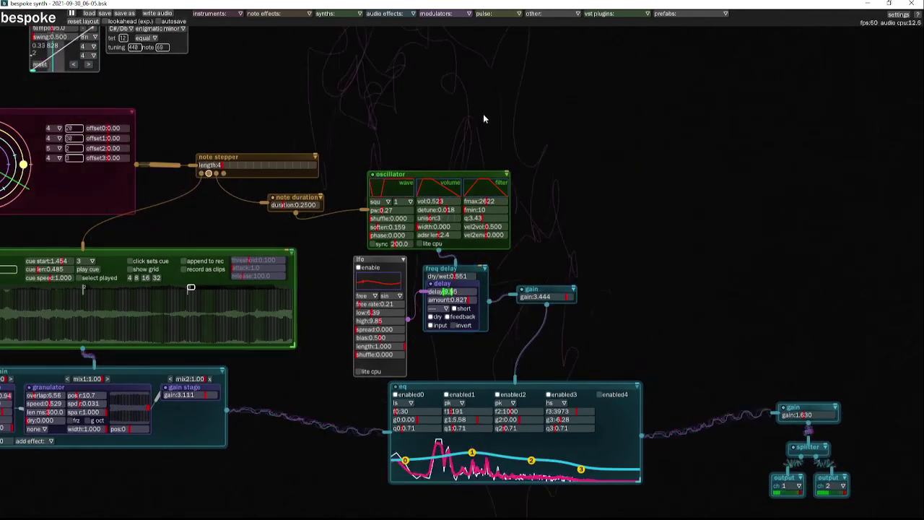
{"action": "left_click_drag", "start_coordinate": [485, 118], "coordinate": [562, 121]}
{"action": "scroll", "coordinate": [564, 122], "scroll_direction": "down", "scroll_amount": 1}
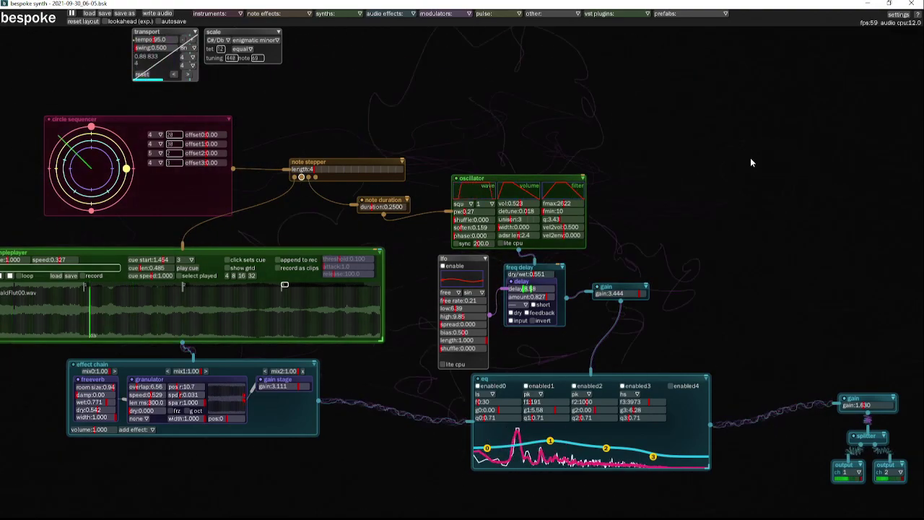
{"action": "mouse_move", "coordinate": [664, 169]}
{"action": "left_mouse_down"}
{"action": "mouse_move", "coordinate": [702, 169]}
{"action": "mouse_move", "coordinate": [652, 156]}
{"action": "left_mouse_up"}
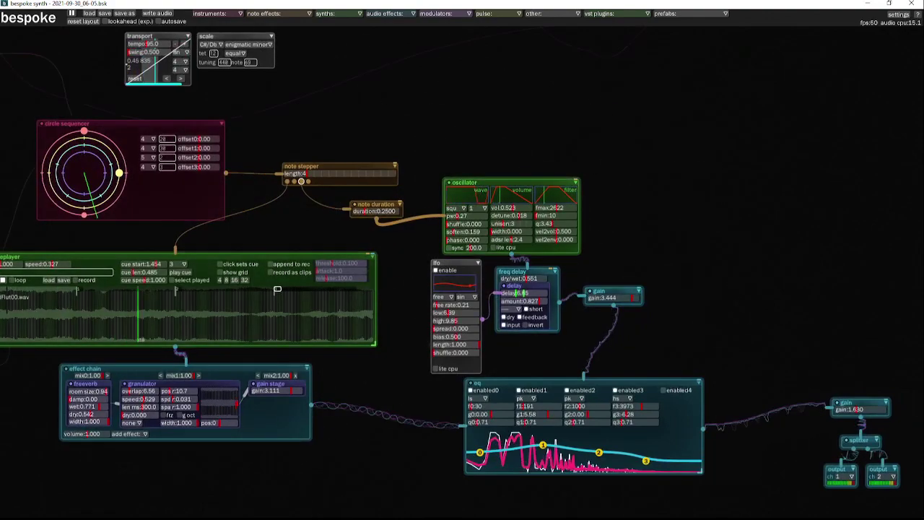